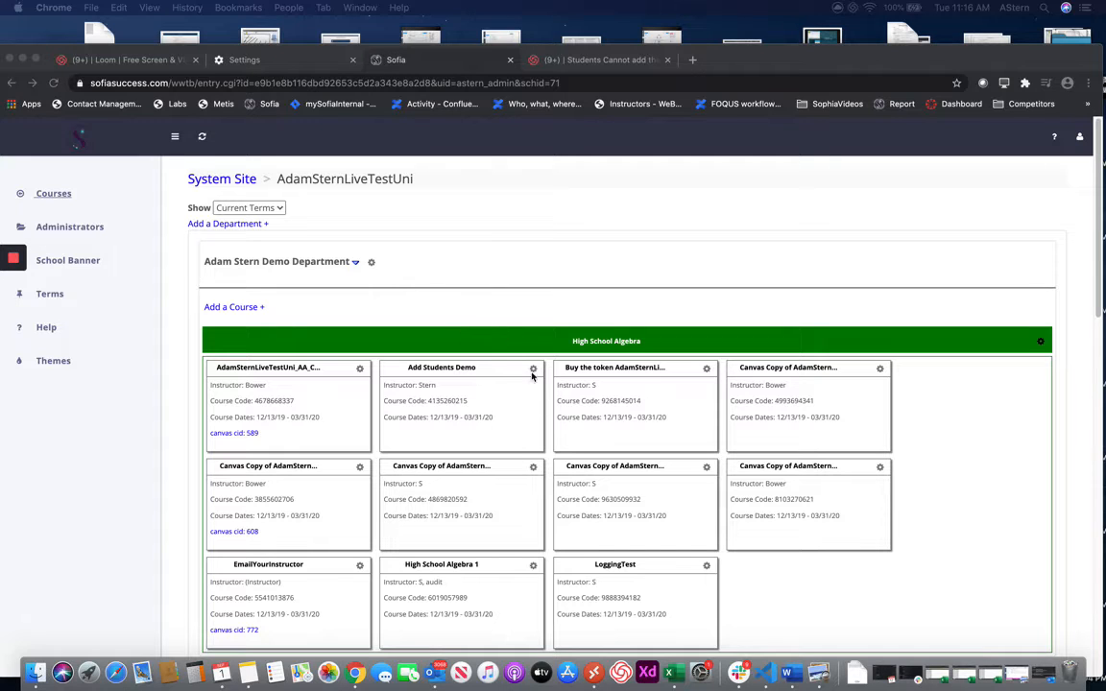
# - Open the batch student import for the Add Students Demo section and set the delimiter to Comma delimited
pyautogui.click(533, 370)
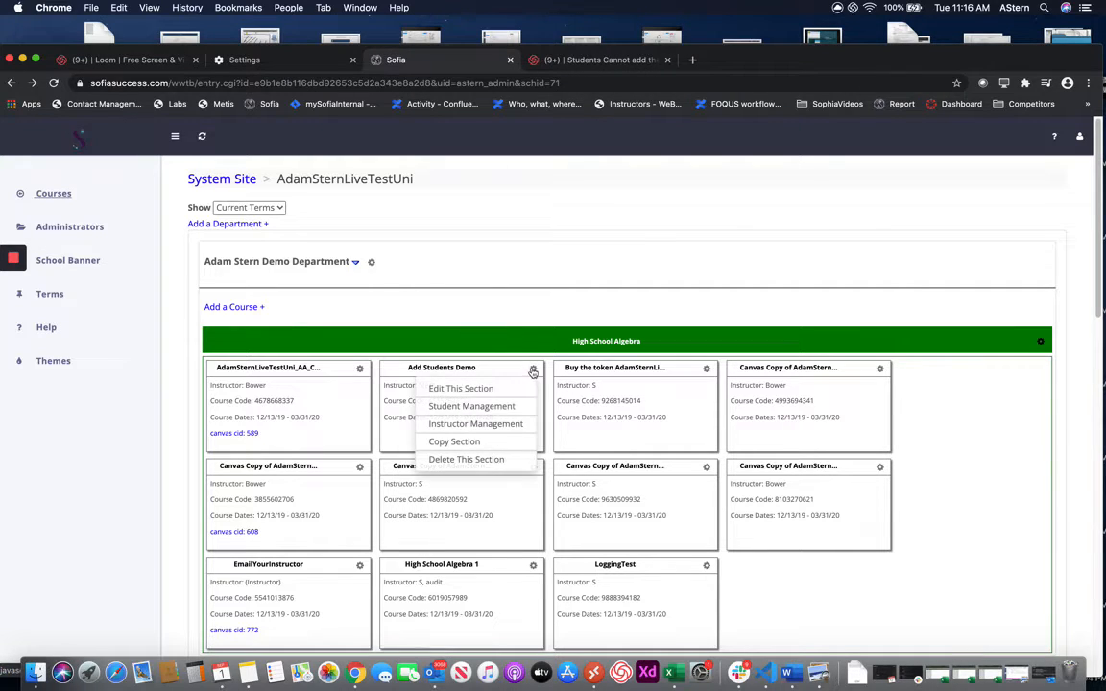
pyautogui.click(498, 409)
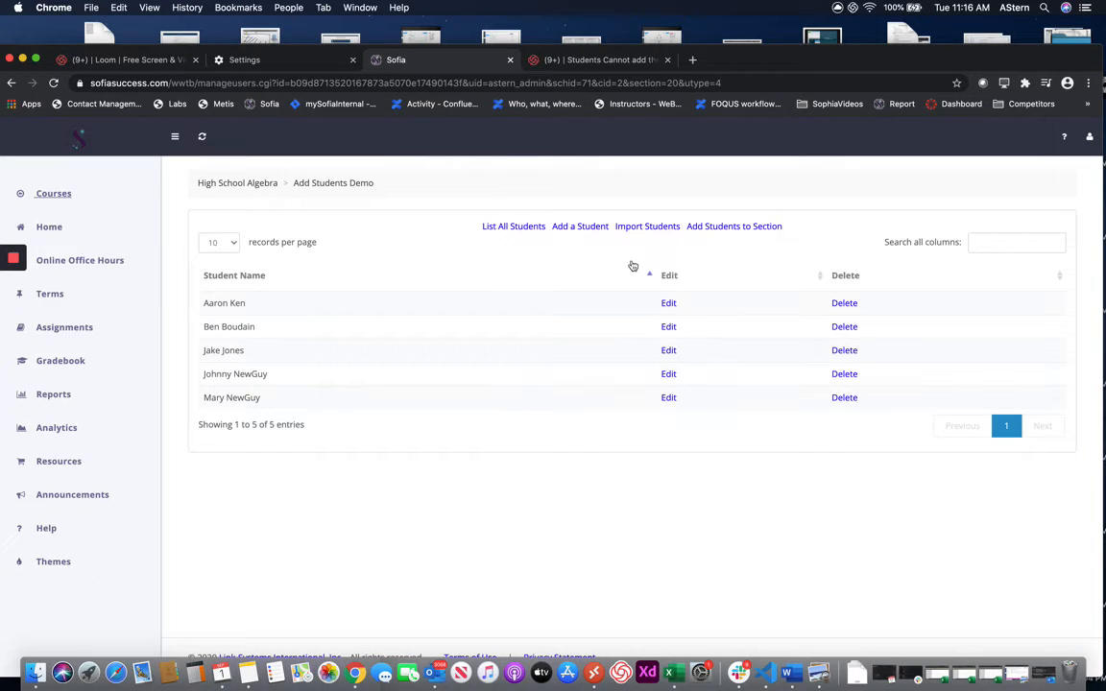
pyautogui.click(647, 227)
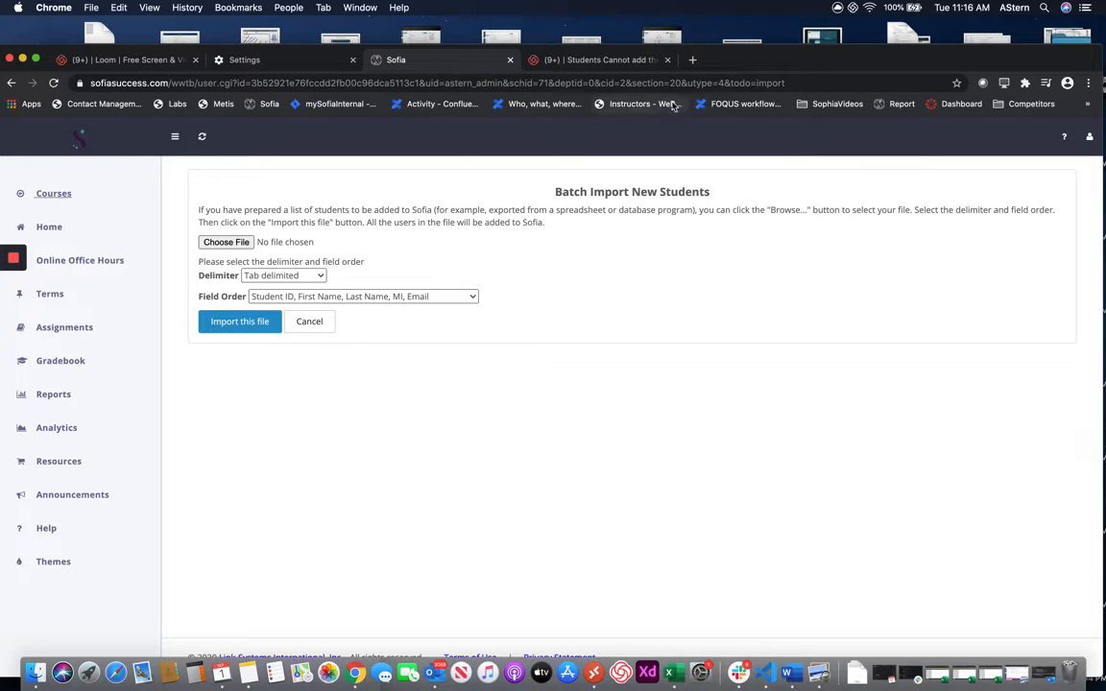
pyautogui.click(279, 276)
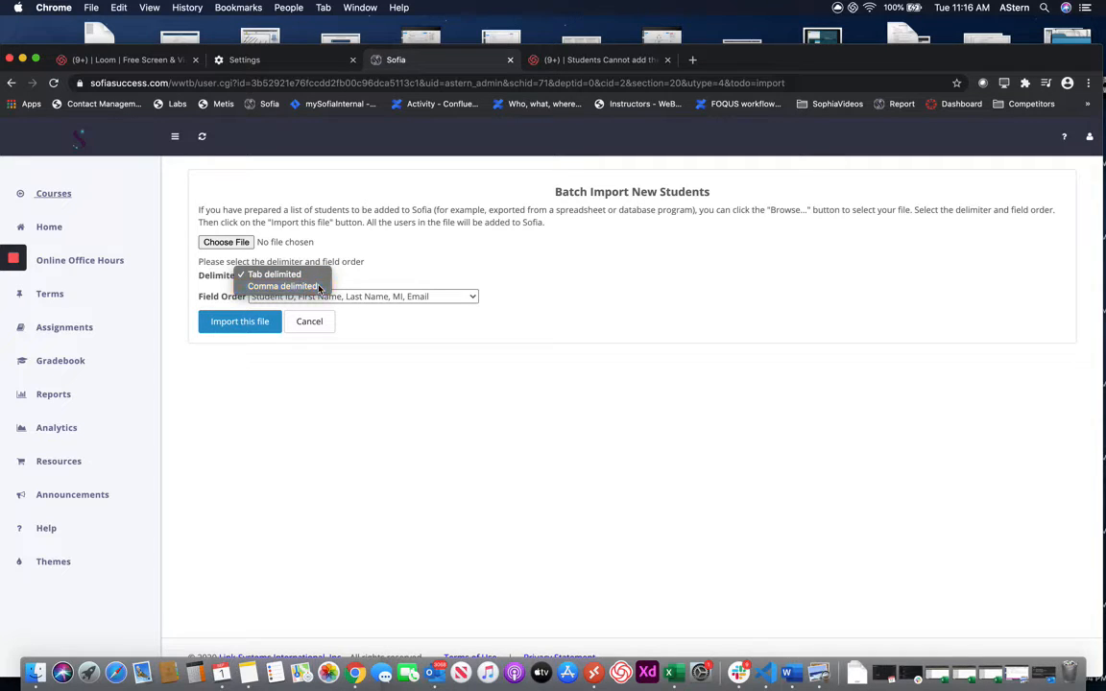
pyautogui.click(293, 286)
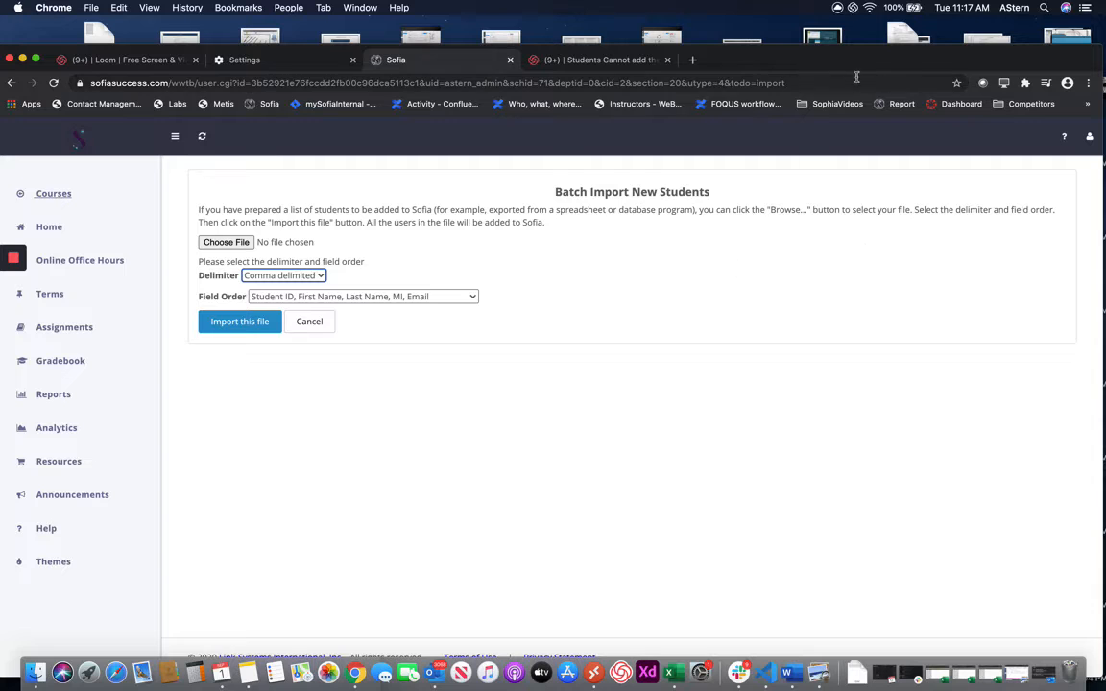
# - Switch to the AddStudentsDemo workbook in Excel and examine the student ID, first name, last name and MI columns
pyautogui.moveTo(826, 66); pyautogui.dragTo(847, 252)
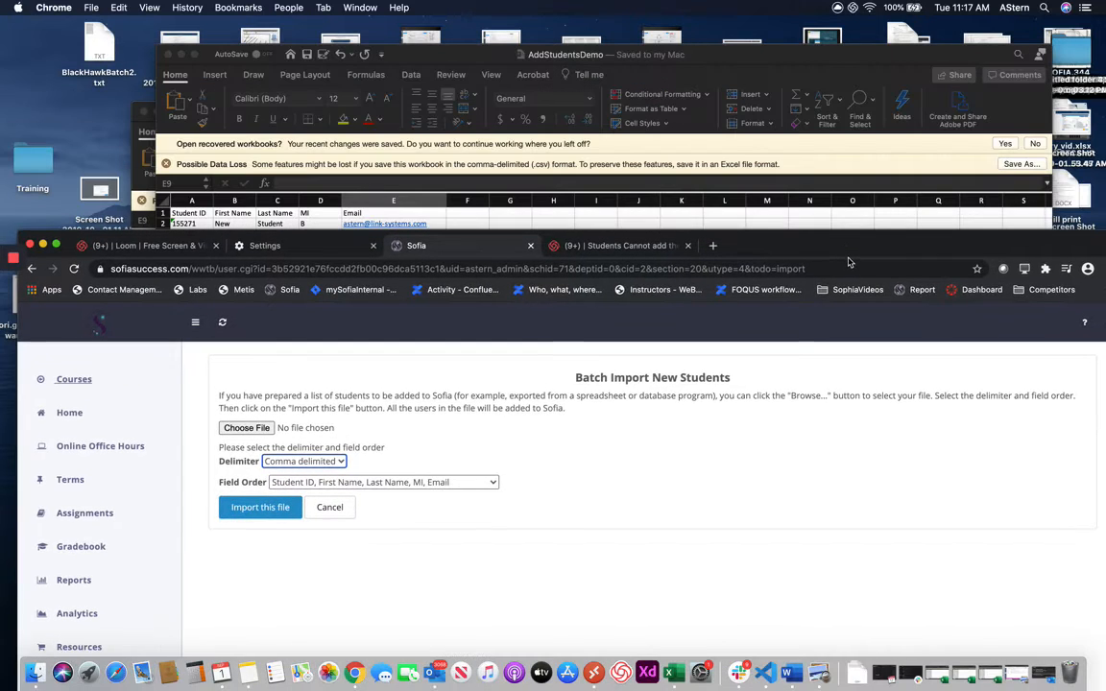
pyautogui.click(795, 54)
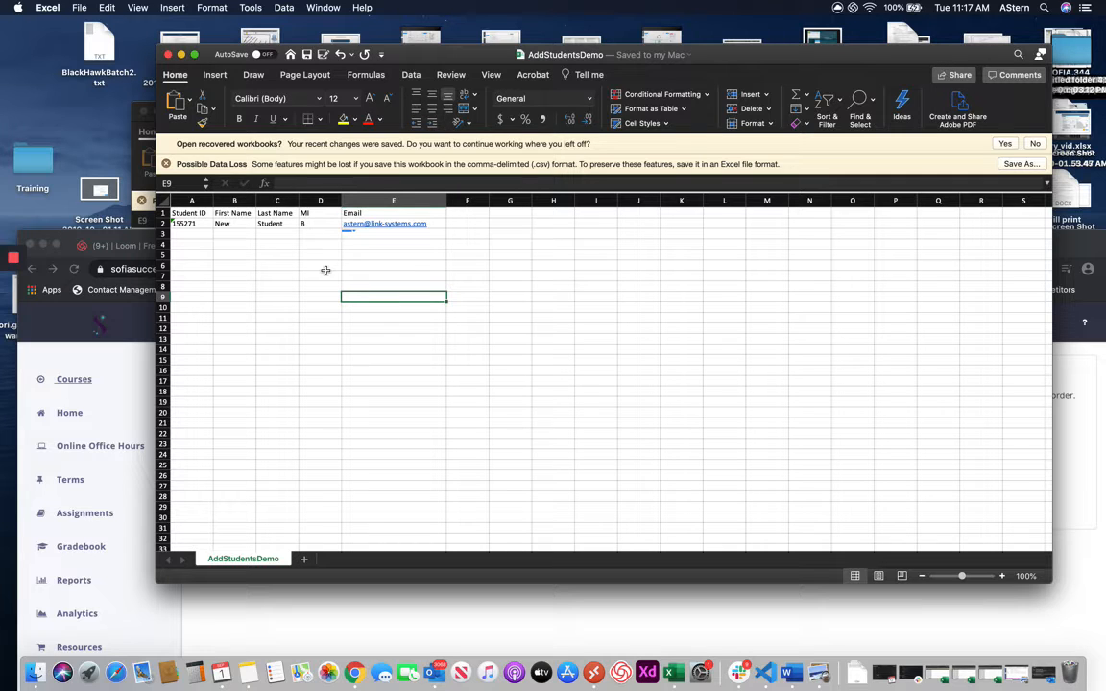
pyautogui.click(195, 223)
pyautogui.click(259, 243)
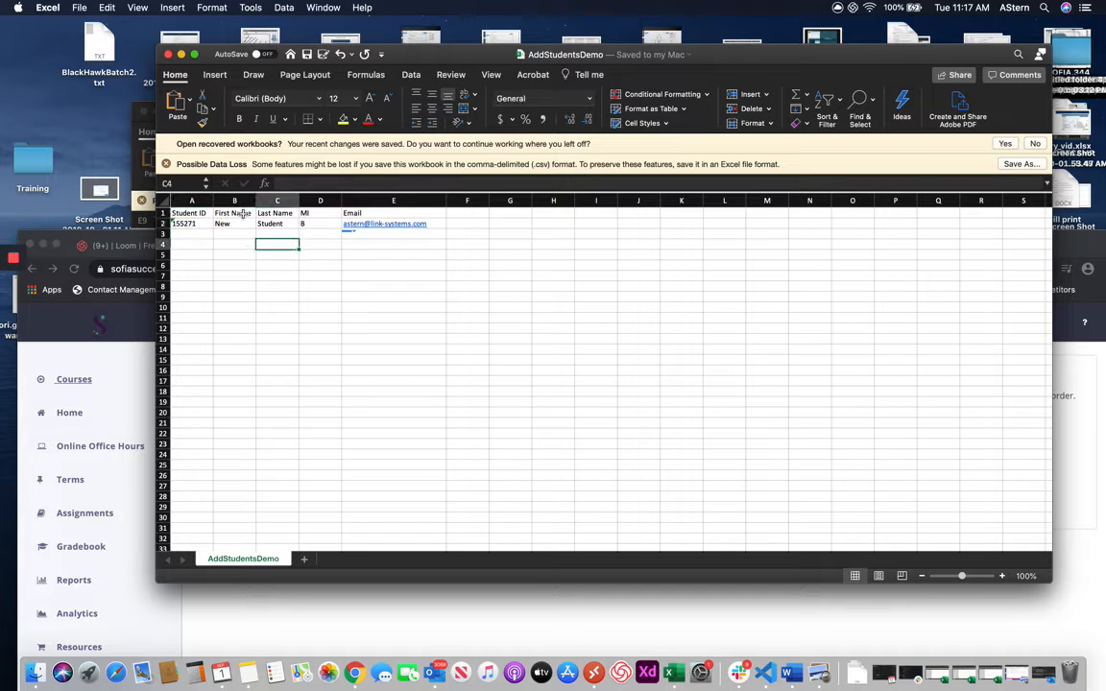
pyautogui.click(231, 223)
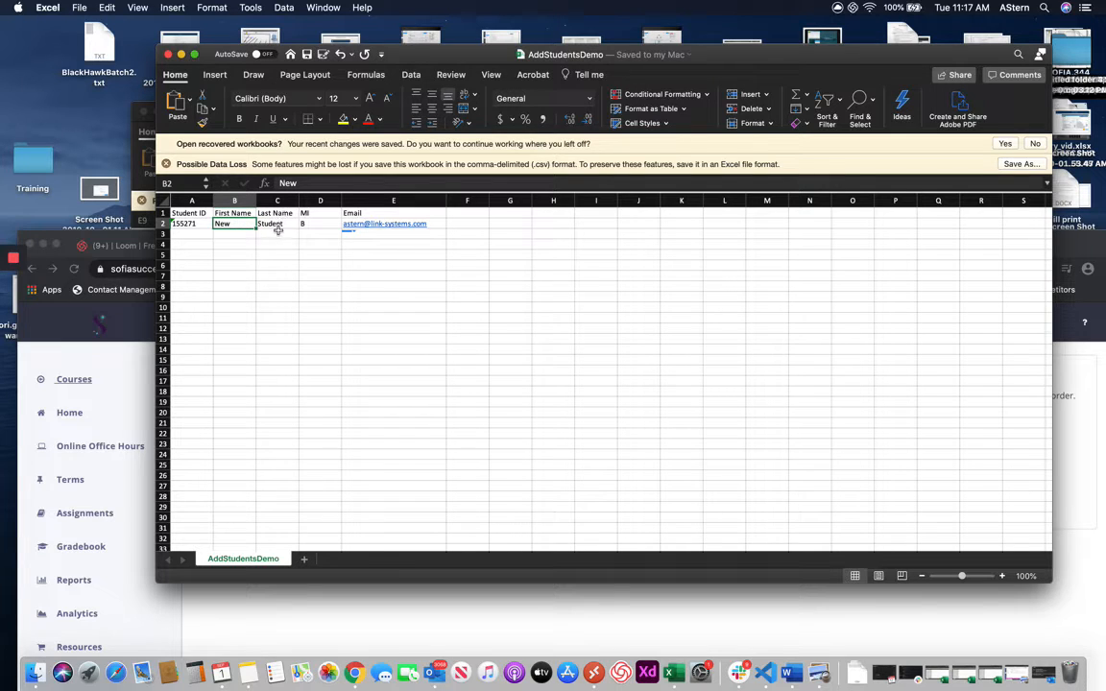
pyautogui.press('Right')
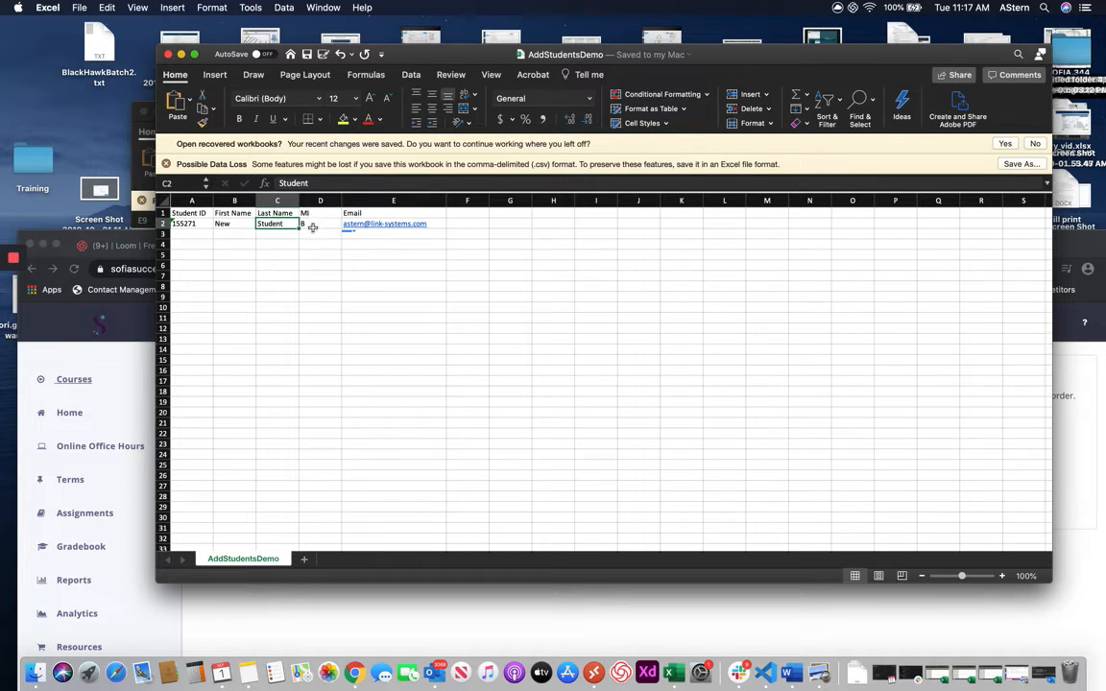
pyautogui.press('Right')
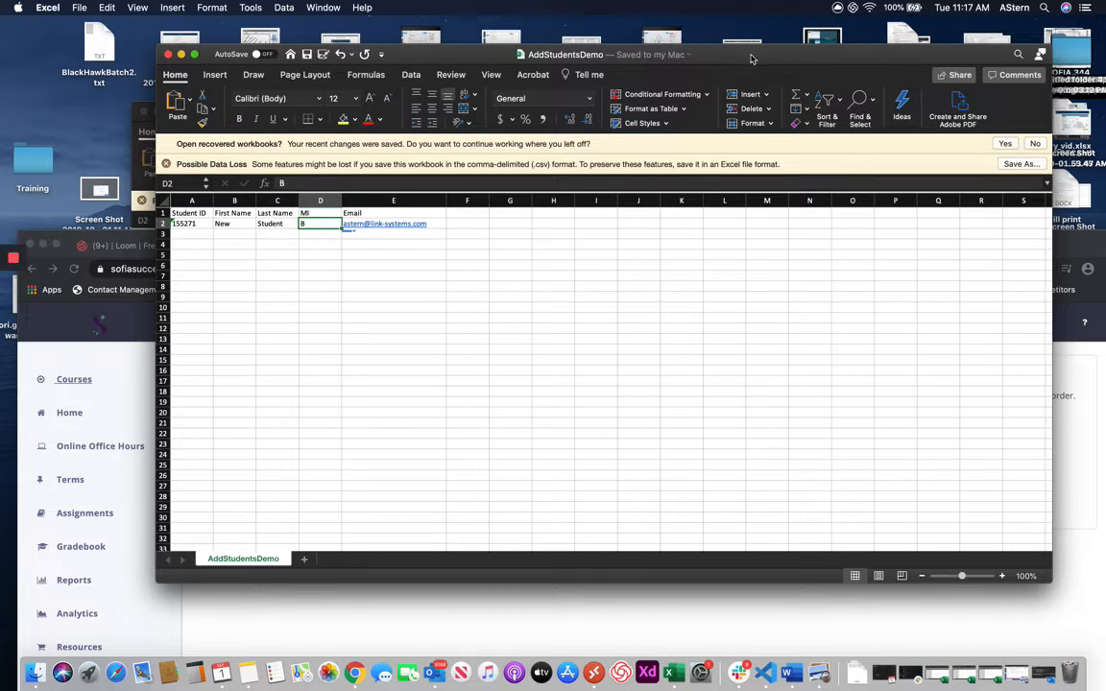
# - Save the AddStudentsDemo workbook and move its window slightly up and aside
pyautogui.click(76, 8)
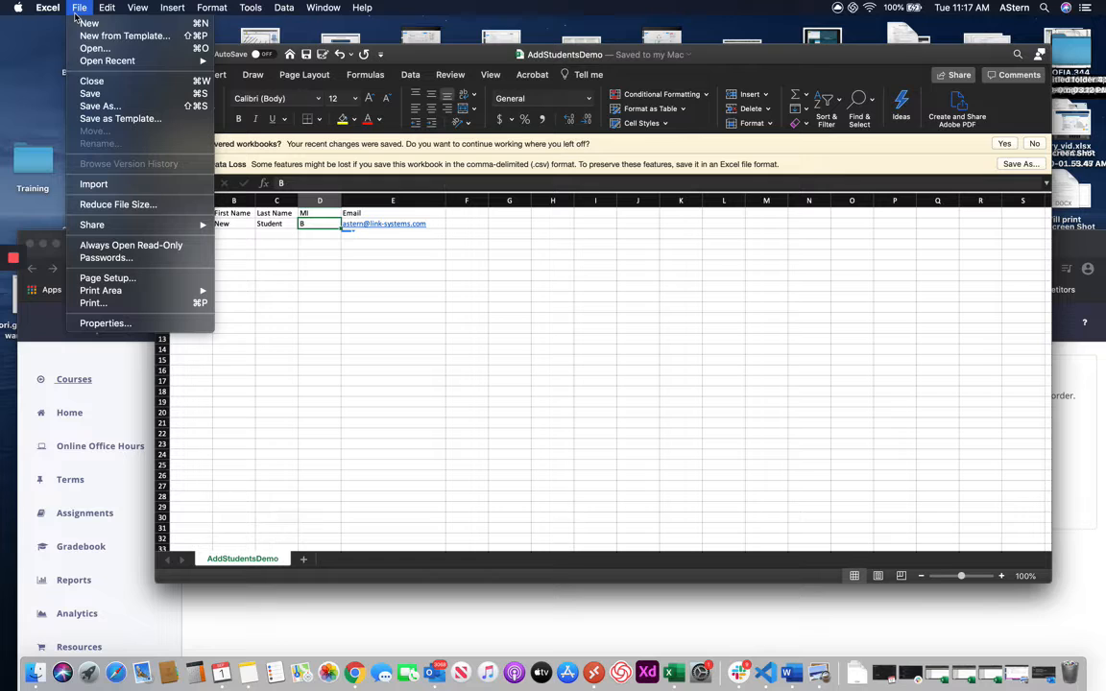
pyautogui.click(78, 92)
pyautogui.moveTo(714, 60); pyautogui.dragTo(741, 42)
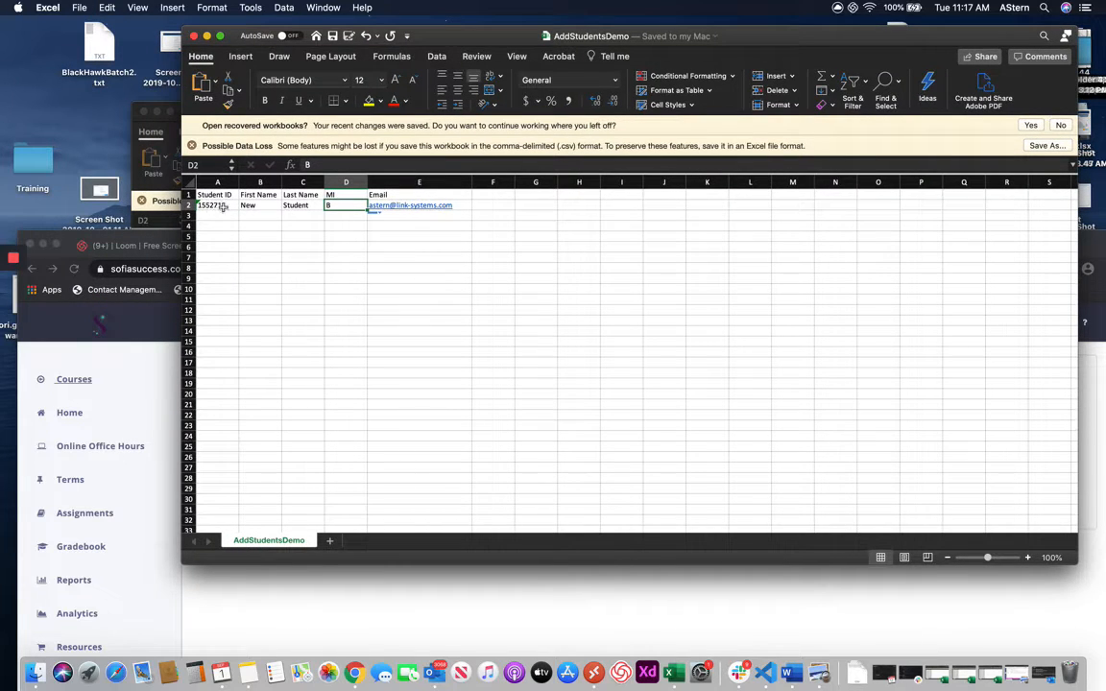
# - Return to Chrome, cancel and reopen the student import form, and set its delimiter to Comma delimited
pyautogui.click(520, 592)
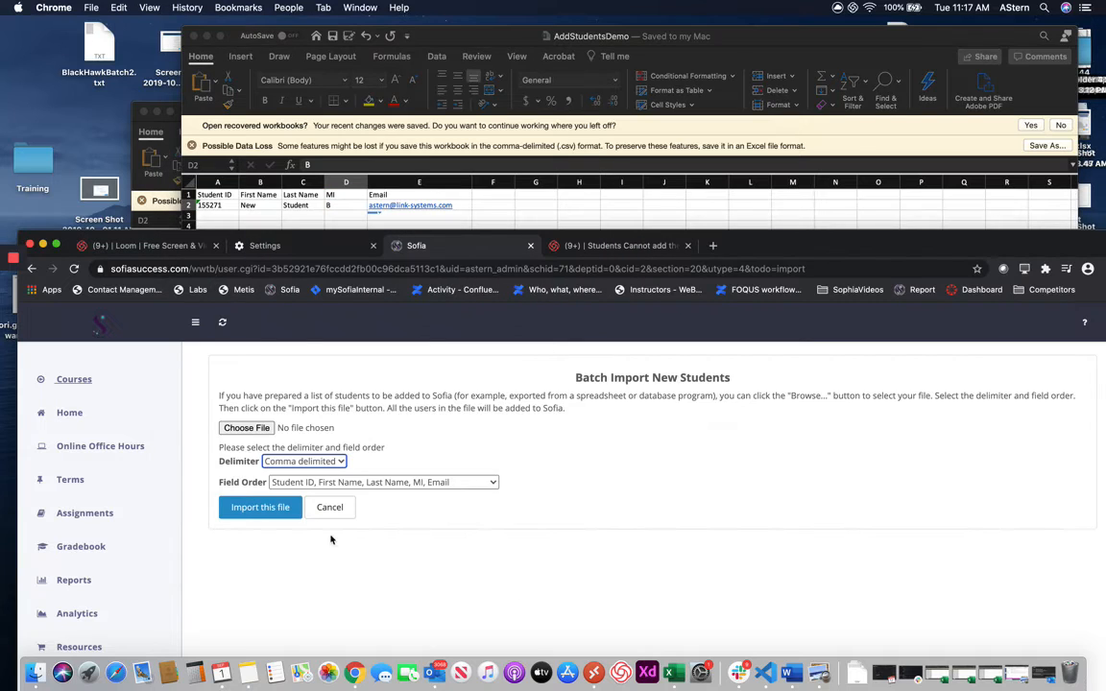
pyautogui.click(330, 507)
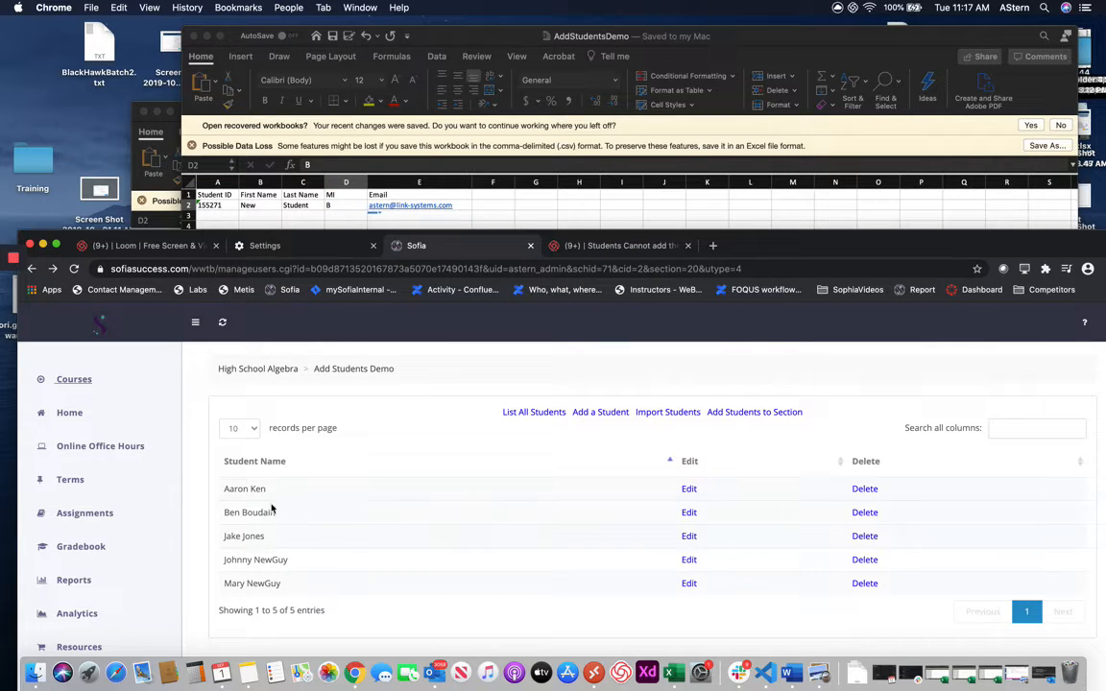
pyautogui.click(657, 413)
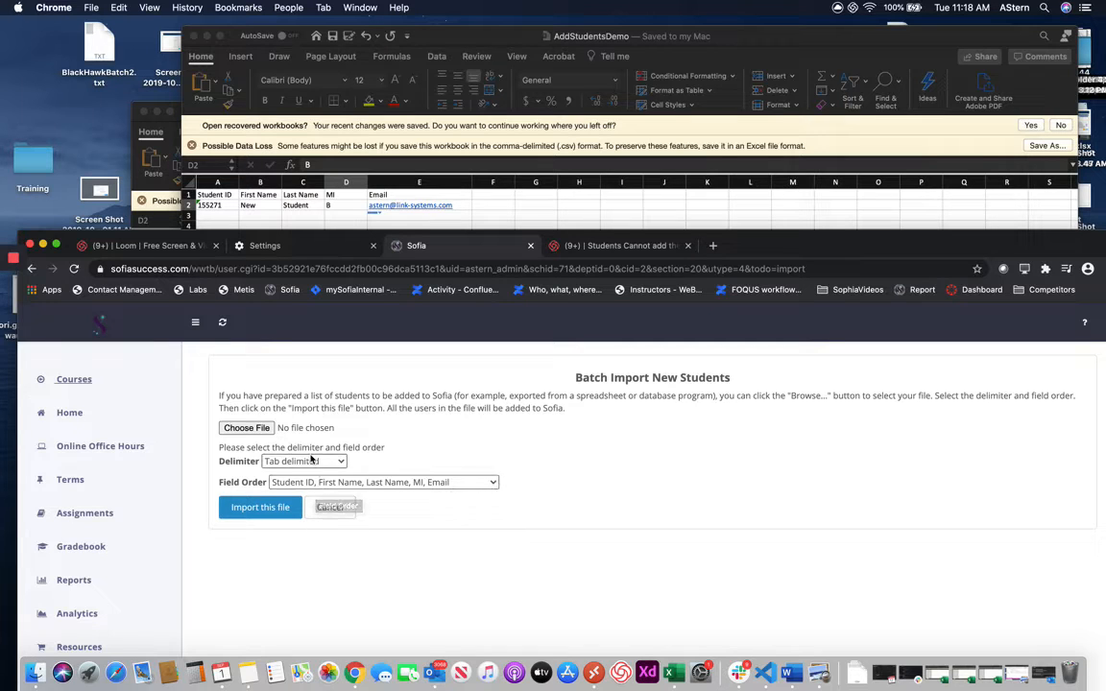
pyautogui.click(313, 460)
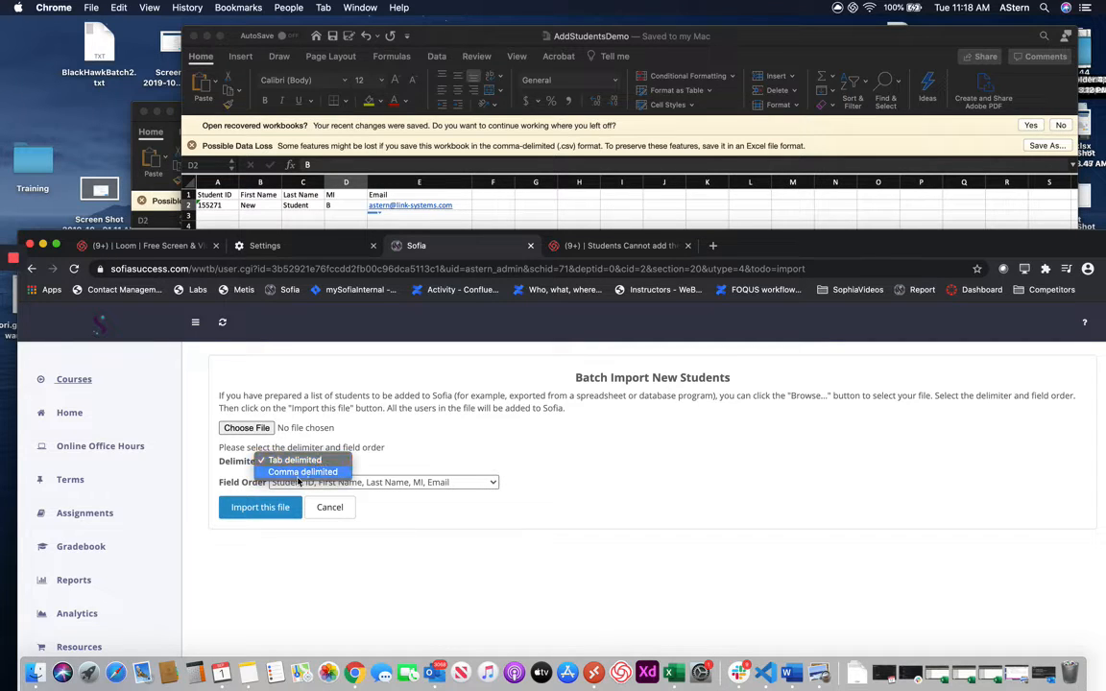
pyautogui.click(301, 472)
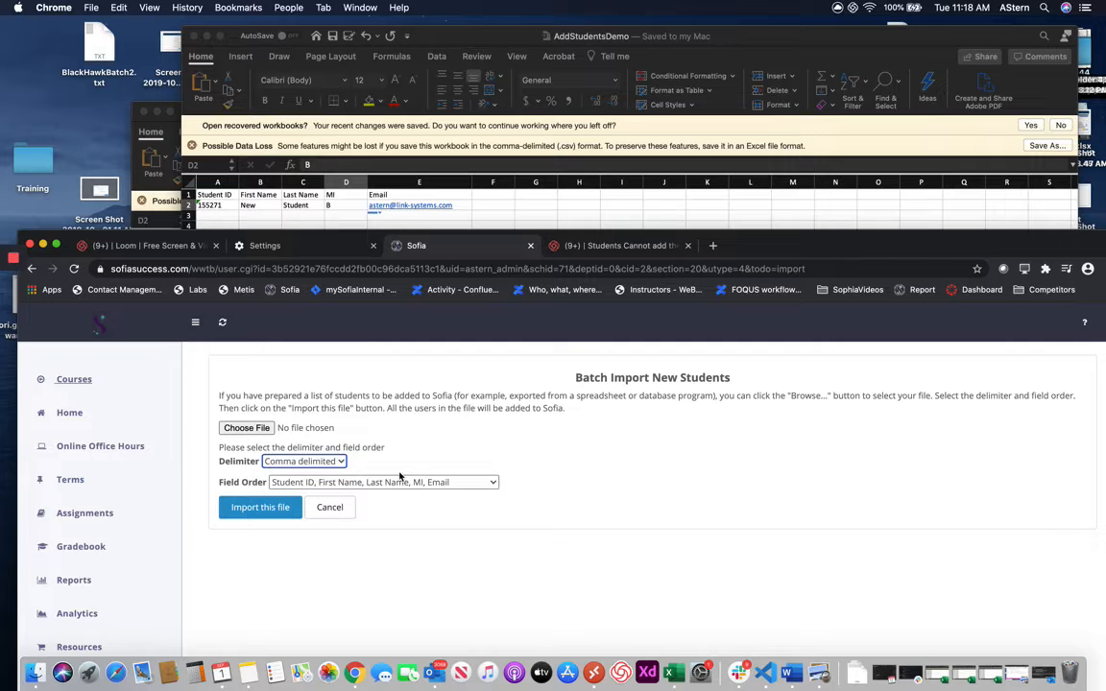
# - Choose AddStudentsDemo.csv from the Documents folder and import it into the section
pyautogui.click(247, 428)
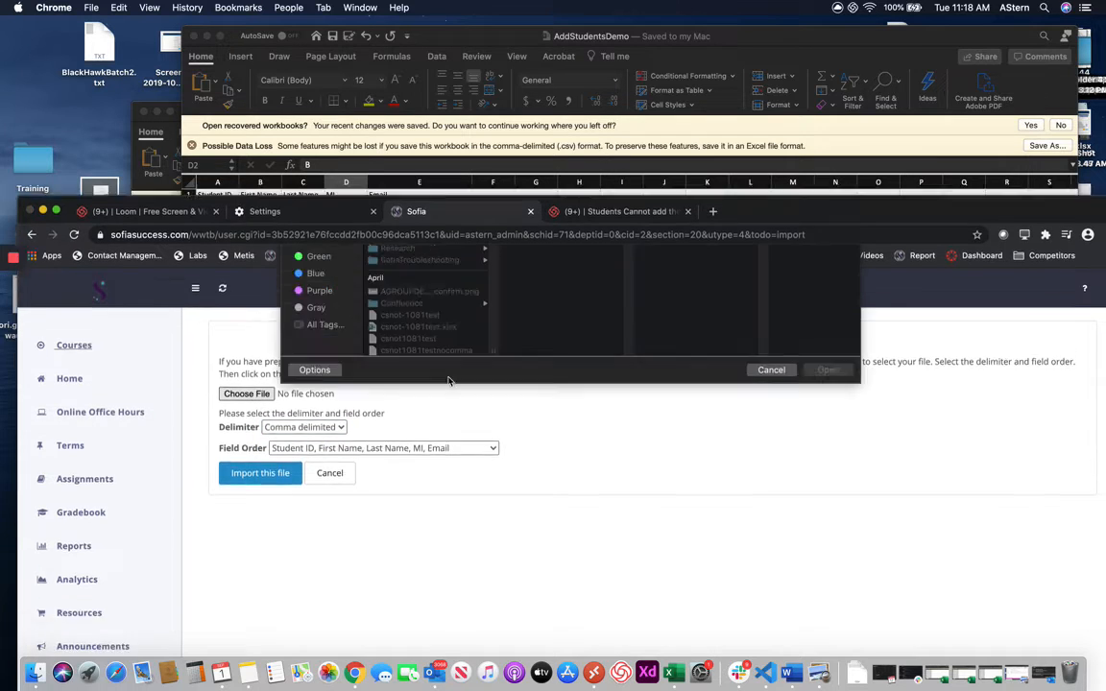
pyautogui.click(422, 214)
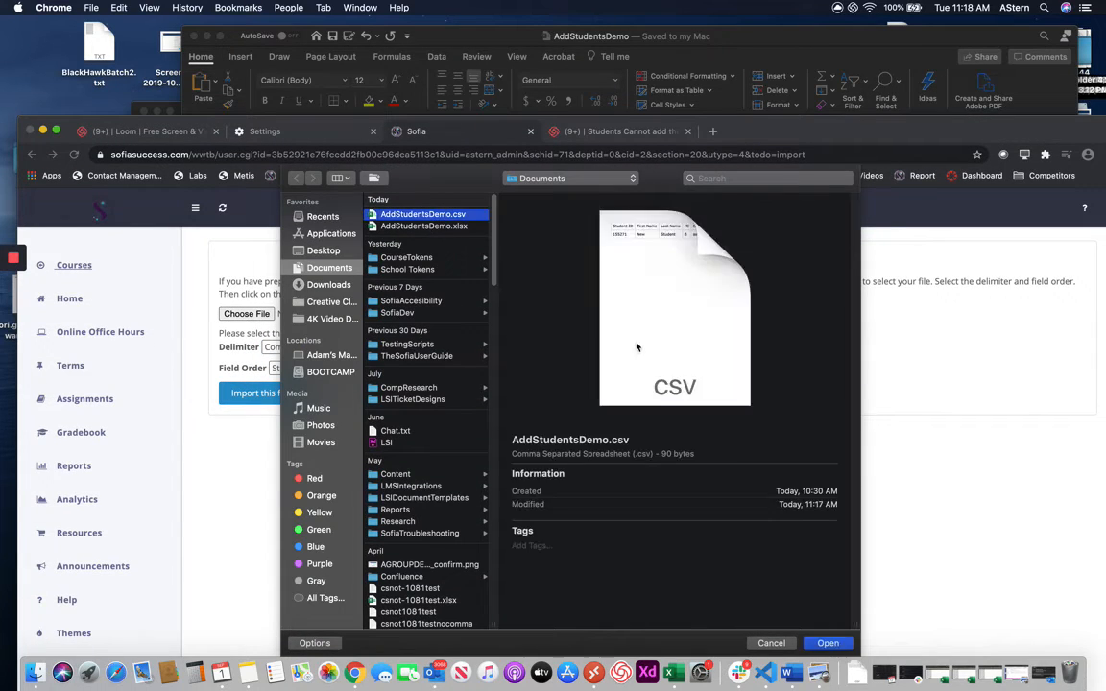
pyautogui.click(827, 643)
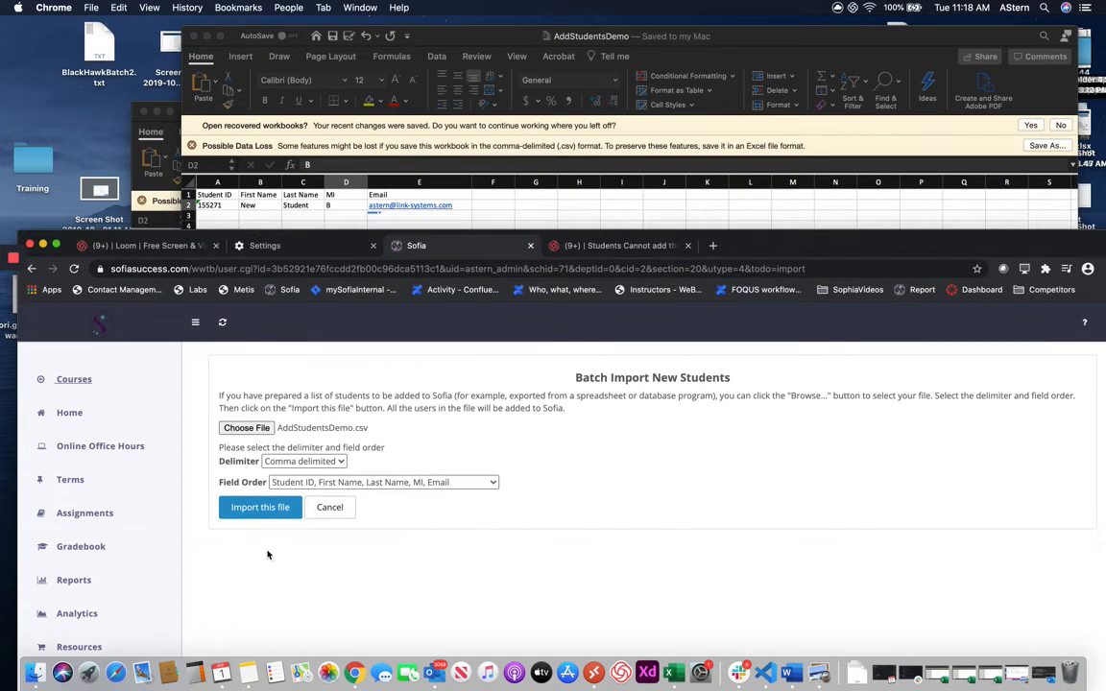
pyautogui.click(247, 509)
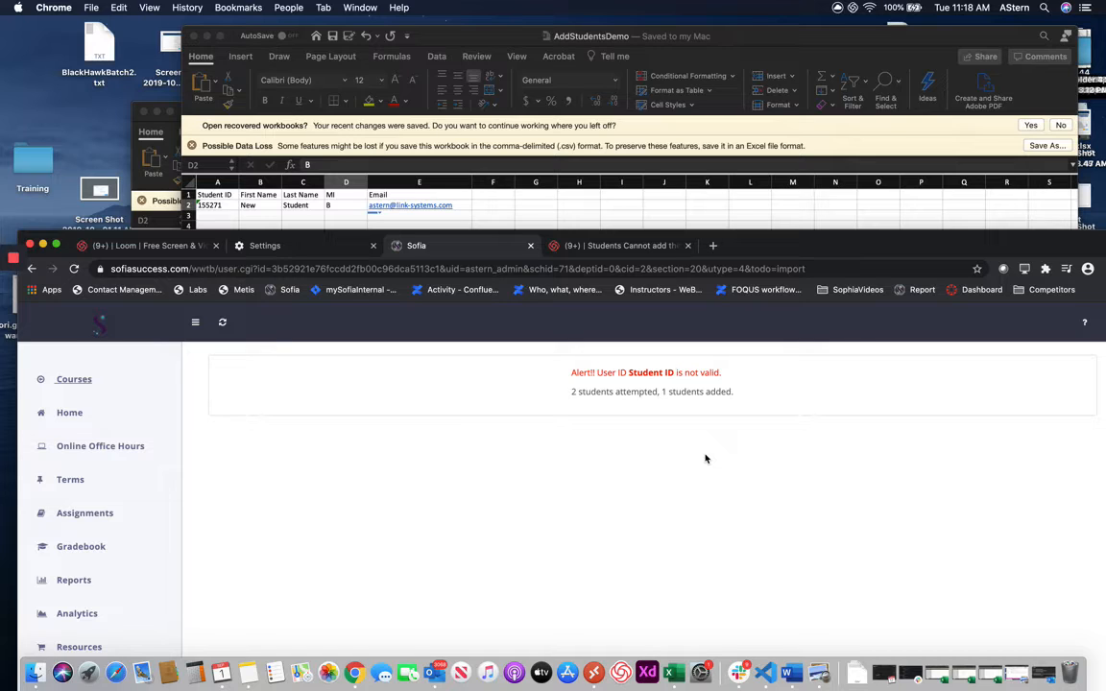
# - Review the AddStudentsDemo workbook's header row in Excel, and return to Chrome to refresh the section's student list
pyautogui.click(731, 42)
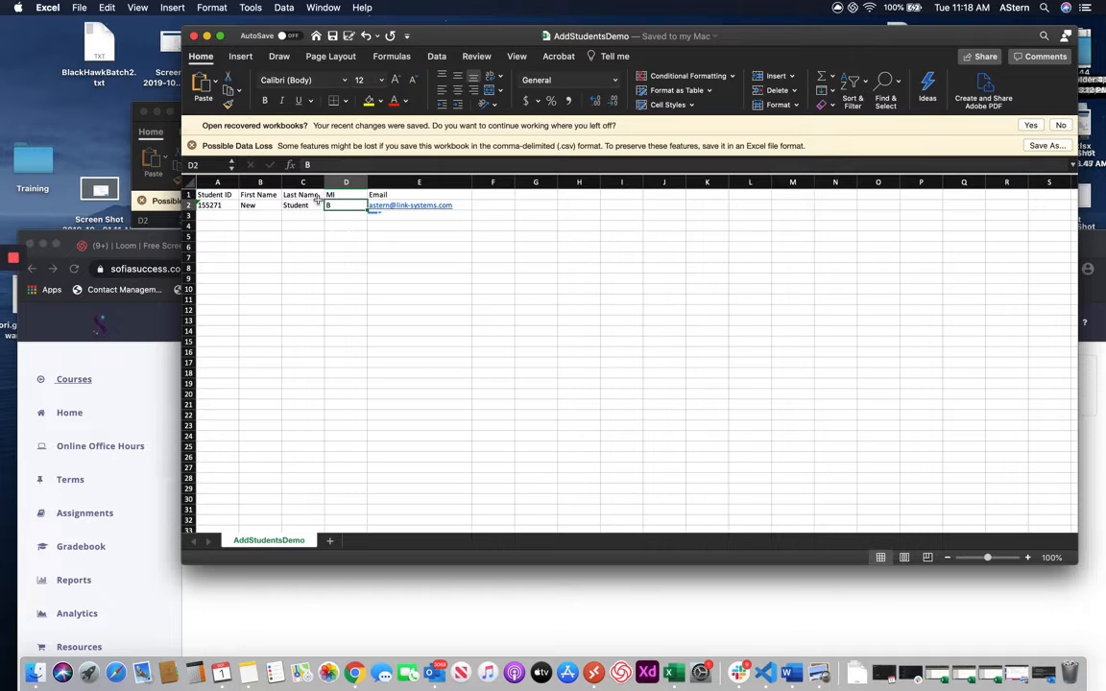
pyautogui.moveTo(999, 60)
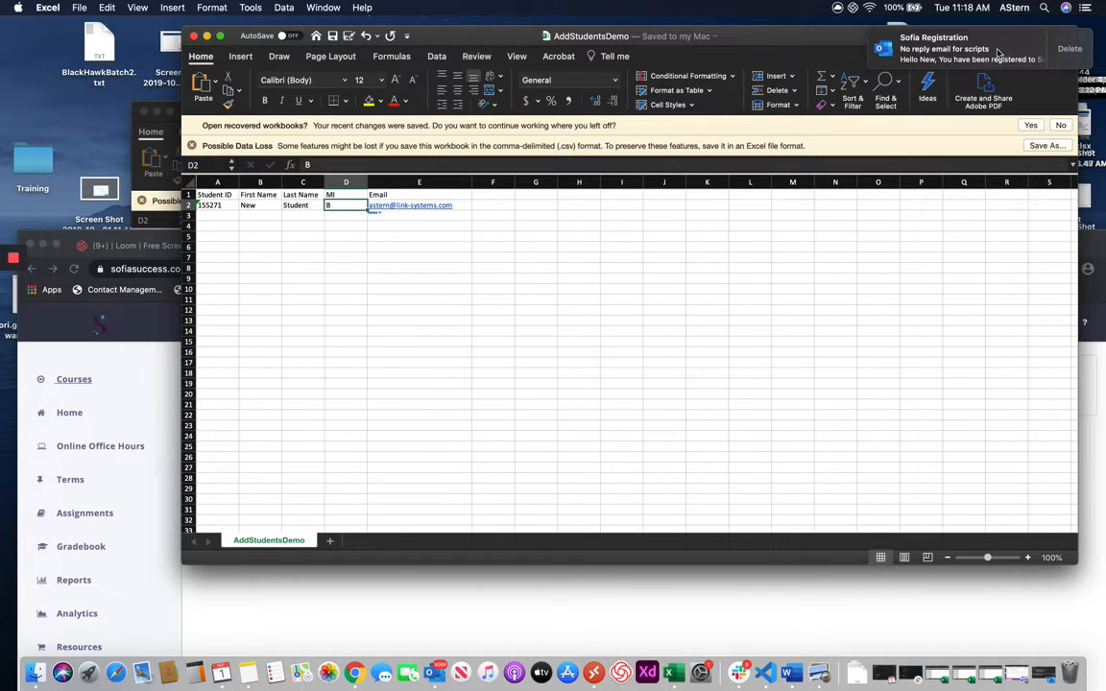
pyautogui.click(501, 589)
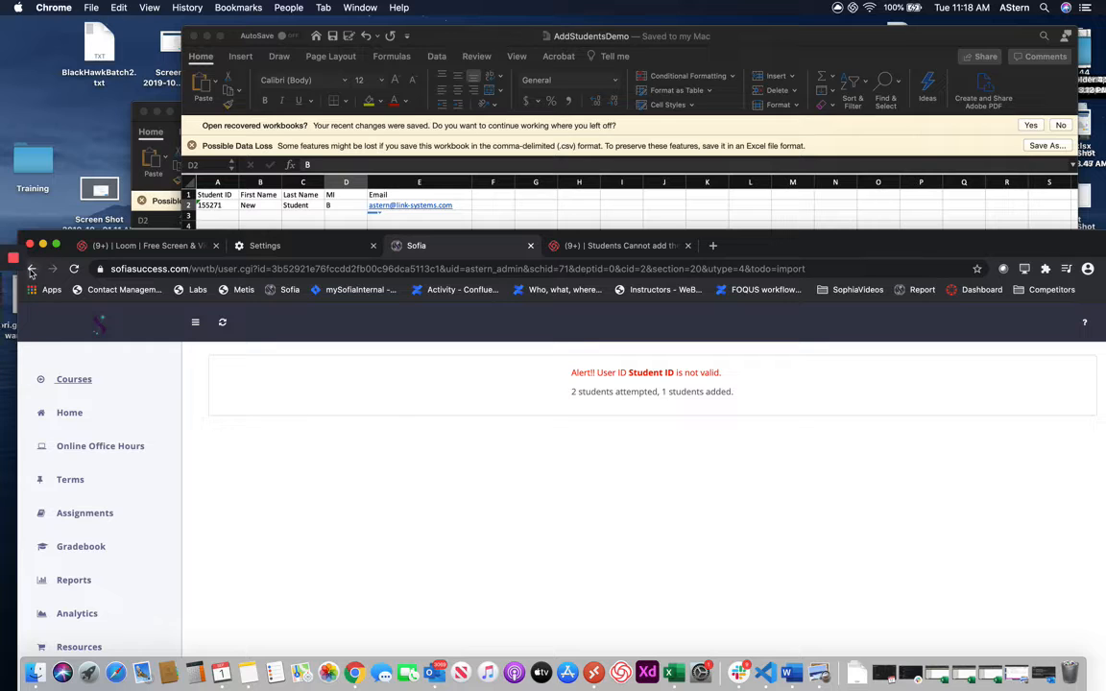
pyautogui.click(74, 268)
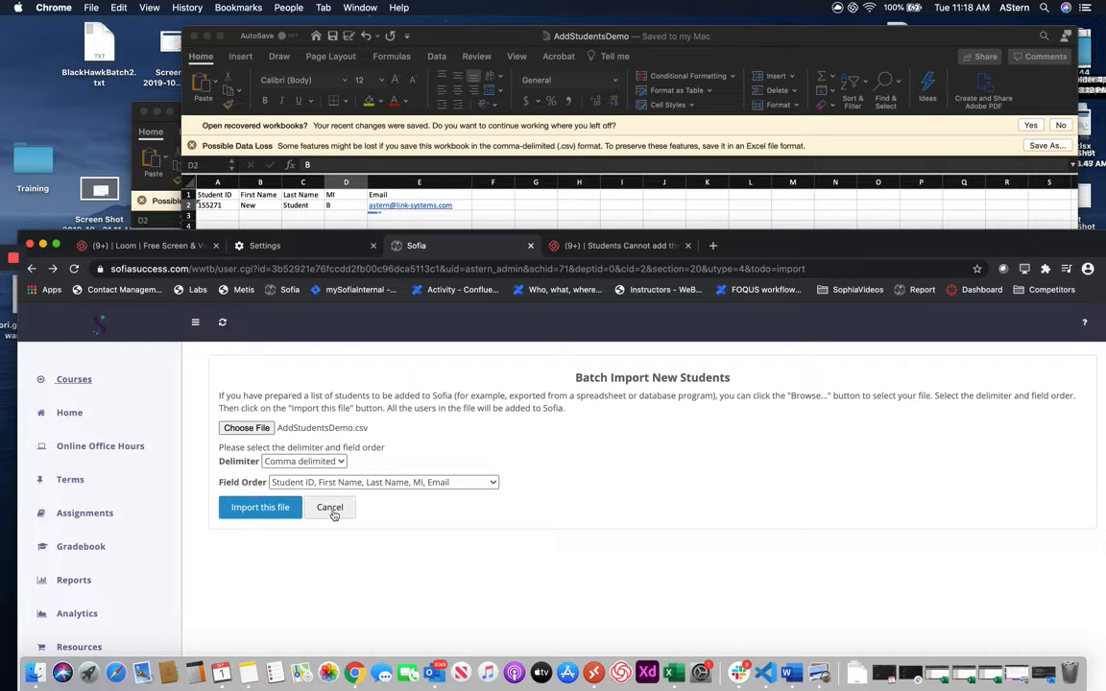
pyautogui.click(331, 511)
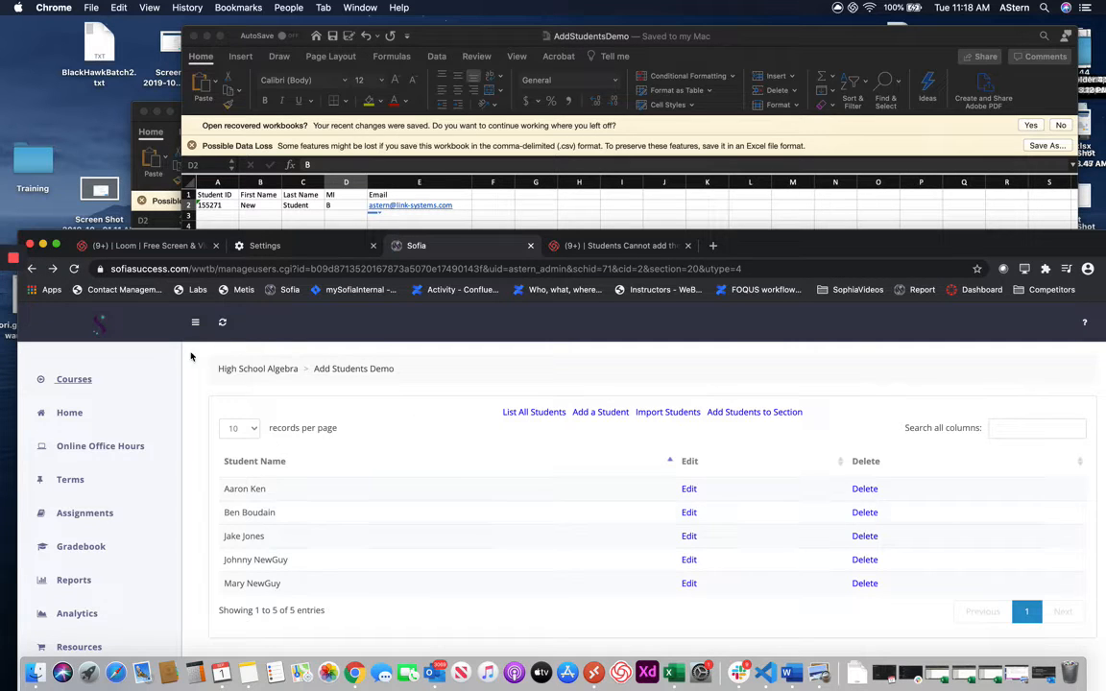
pyautogui.click(73, 269)
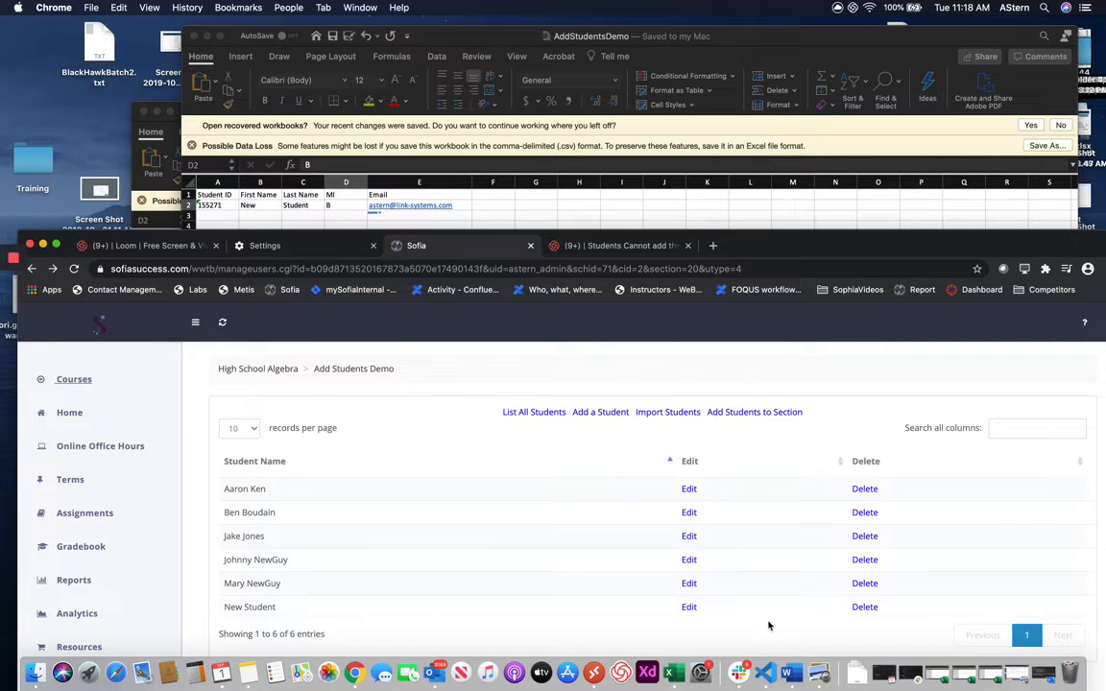
# - Switch to the AddStudentsDemo workbook in Excel and enter the second student's ID in cell A3
pyautogui.click(453, 191)
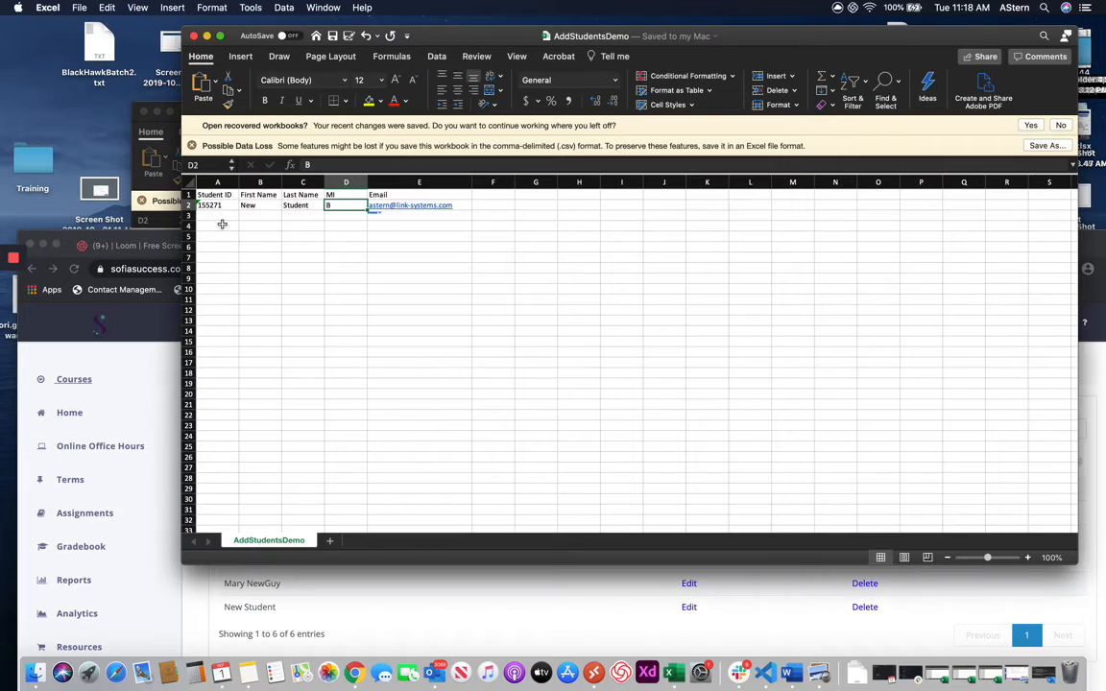
pyautogui.click(217, 215)
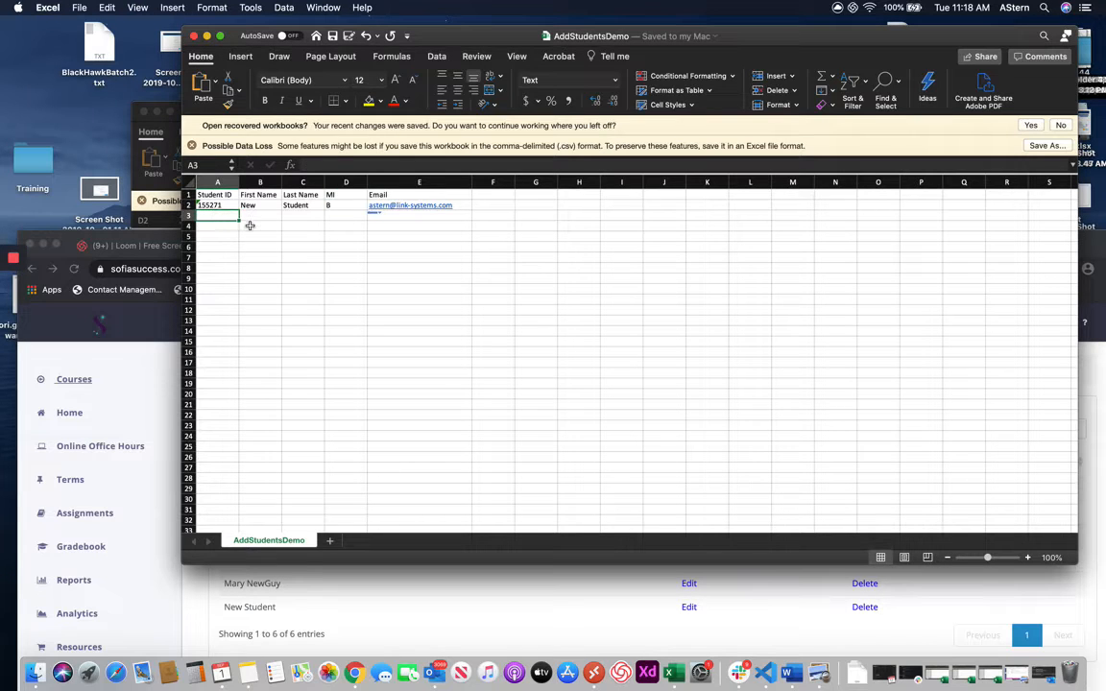
pyautogui.write('155')
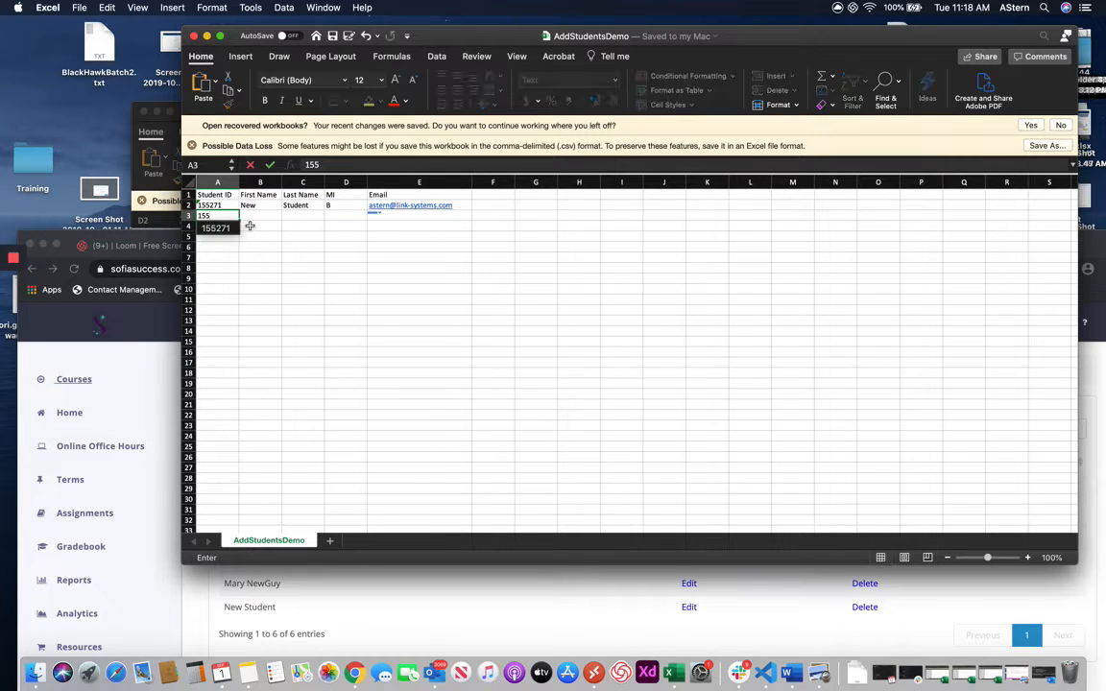
pyautogui.write('272')
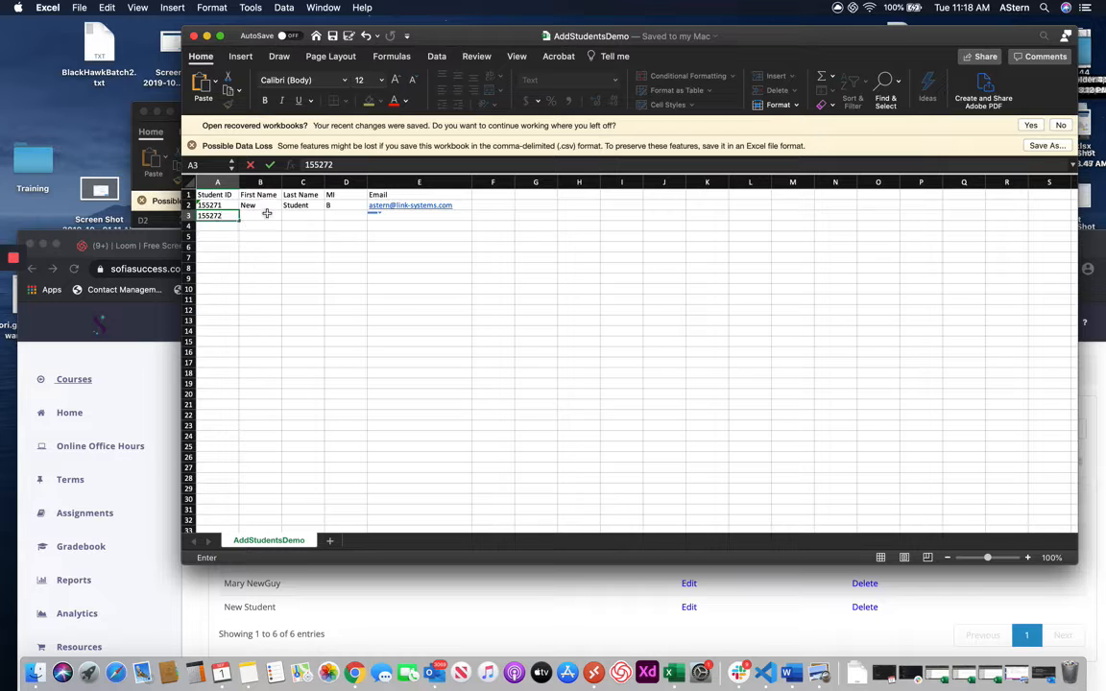
# - Fill in the second student's first name, last name, middle initial and email in cells B3 to E3
pyautogui.click(267, 216)
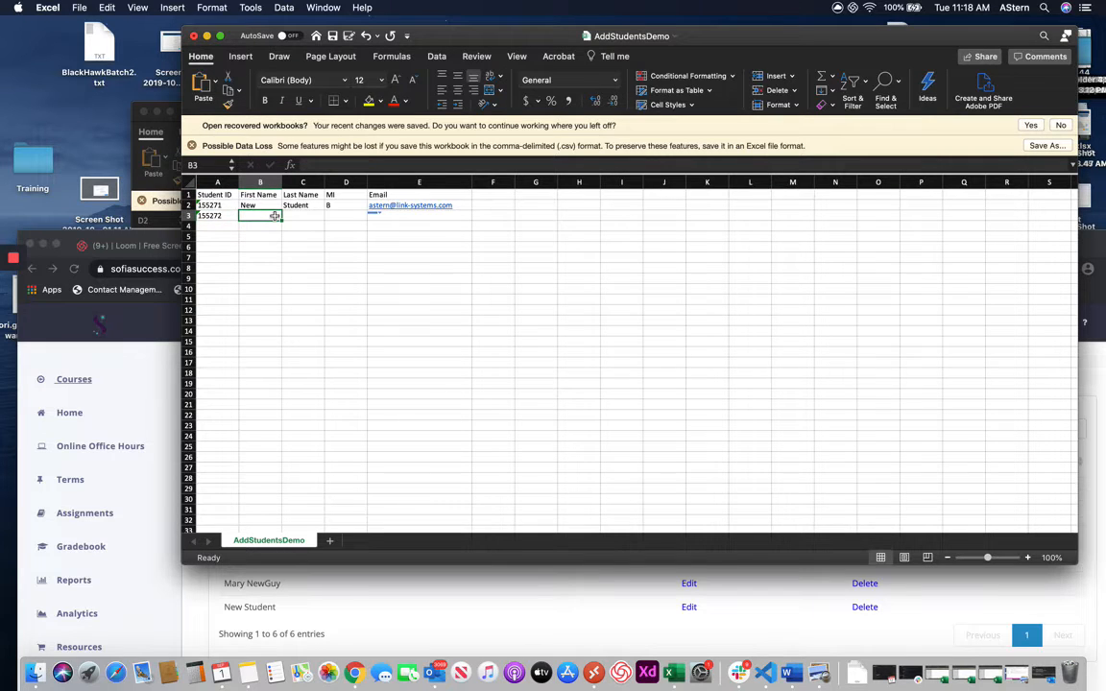
pyautogui.write('BobNew')
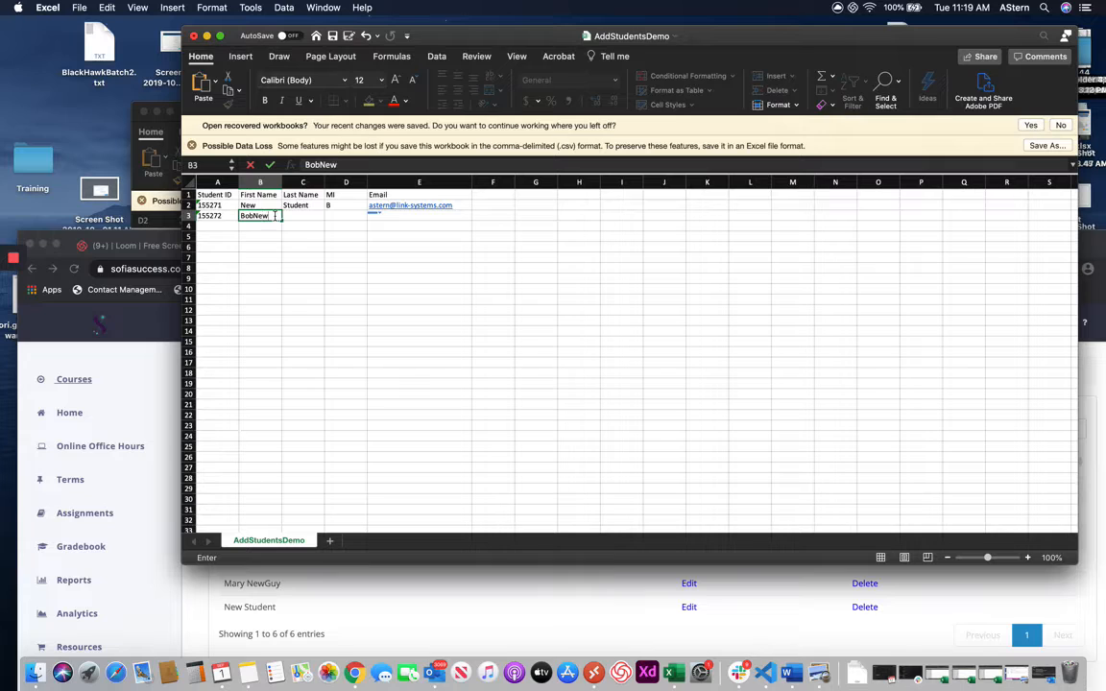
pyautogui.press('Tab')
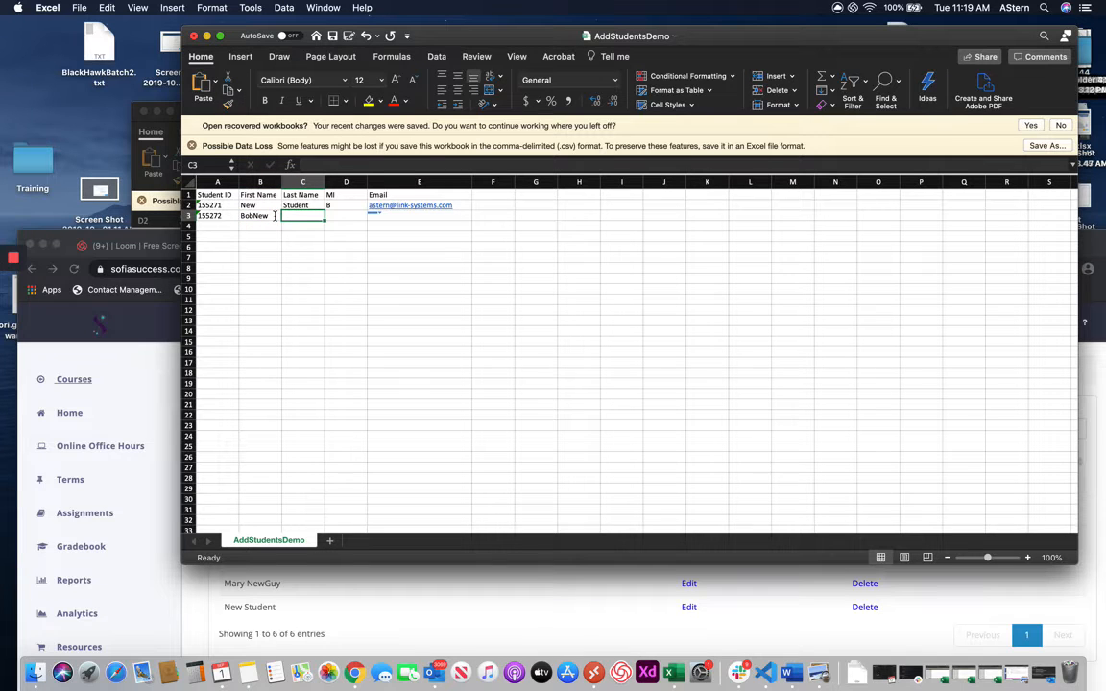
pyautogui.write('Studen2')
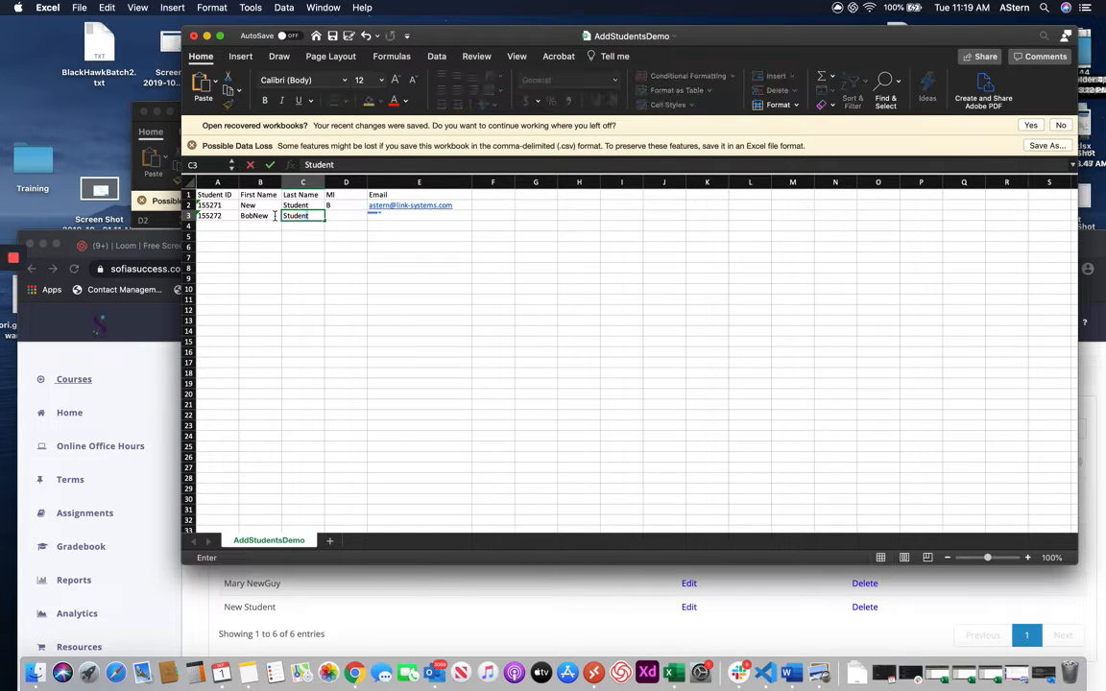
pyautogui.press('Tab')
pyautogui.write('C')
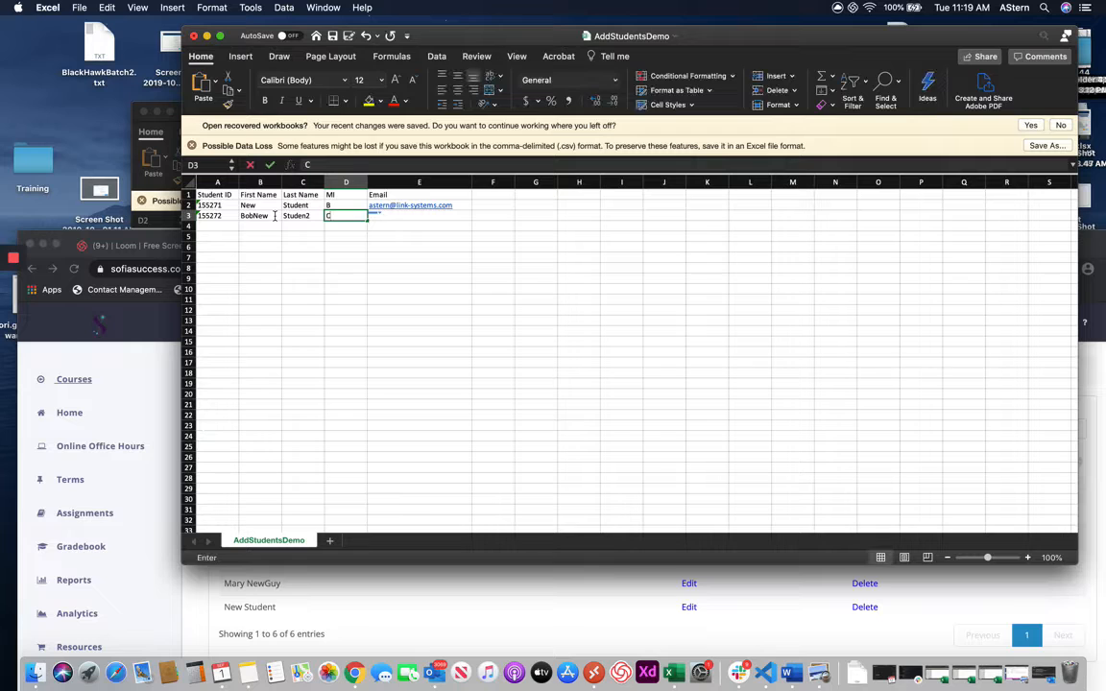
pyautogui.press('Tab')
pyautogui.write('as')
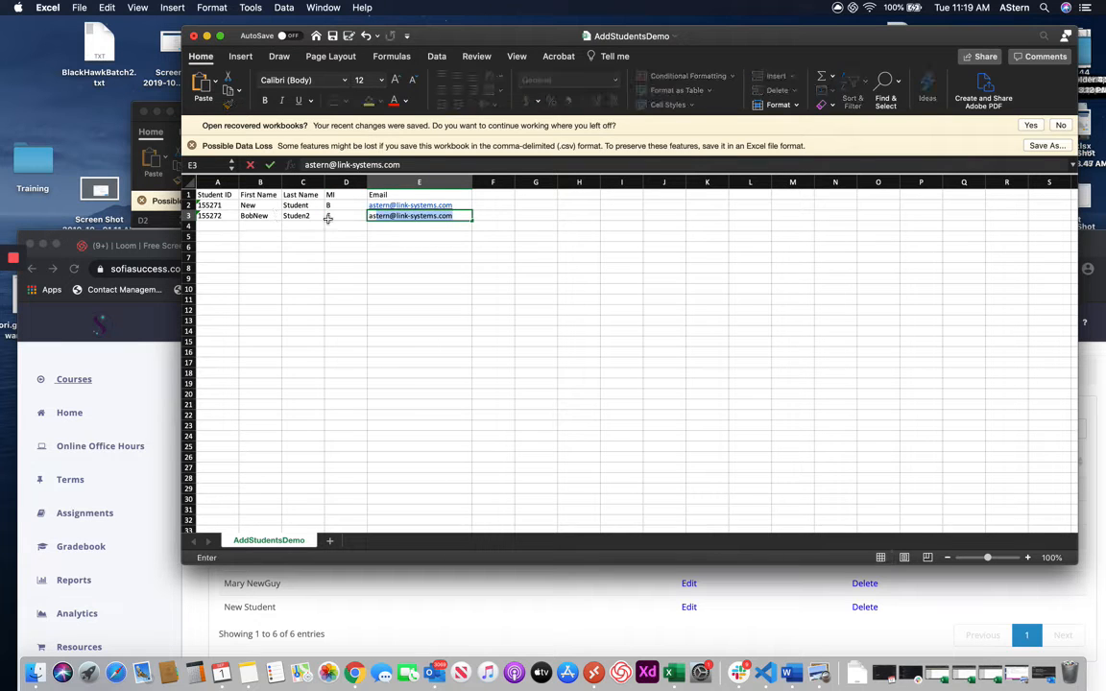
pyautogui.click(554, 217)
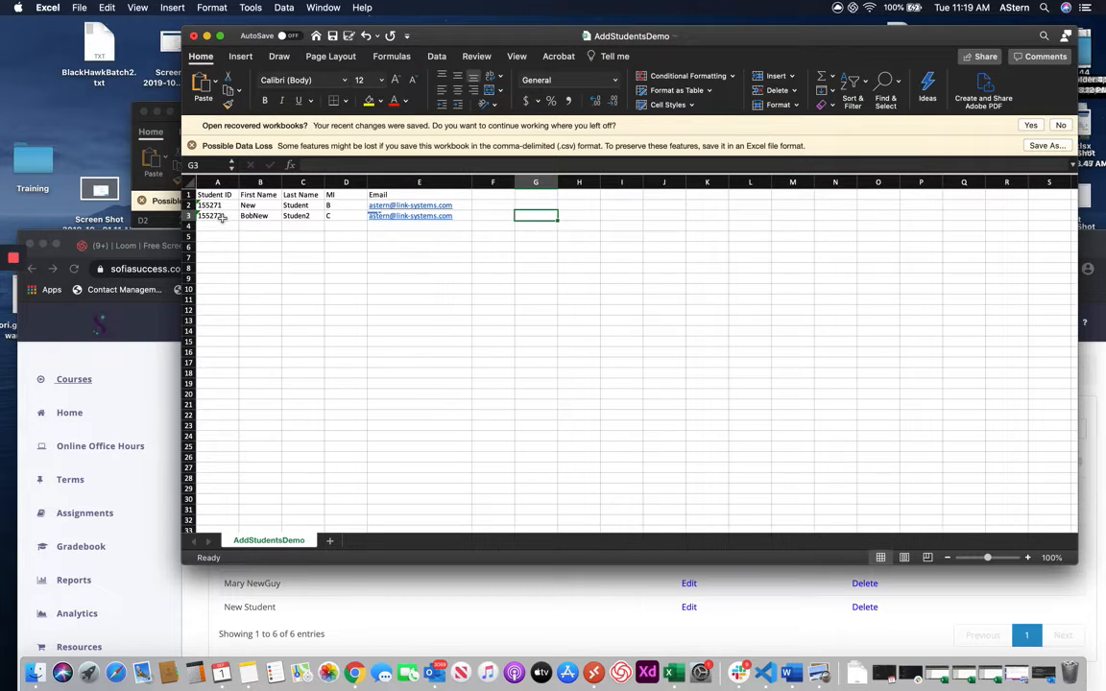
# - Check the new student's ID in row 3 and save the AddStudentsDemo workbook
pyautogui.click(221, 216)
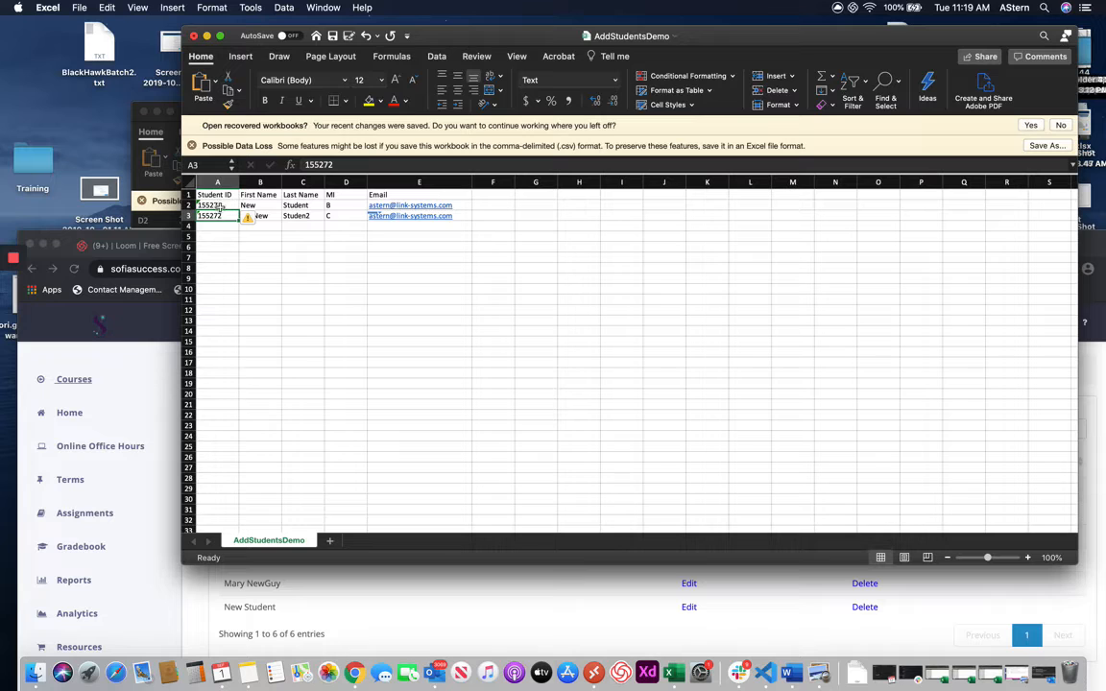
pyautogui.click(441, 289)
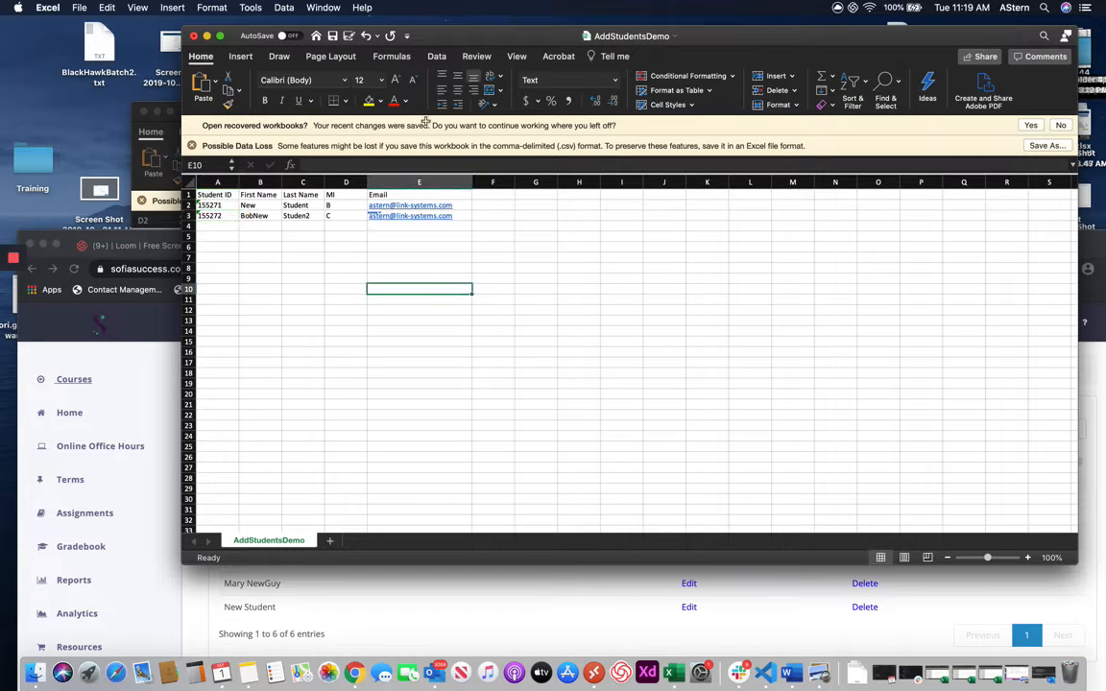
pyautogui.click(332, 36)
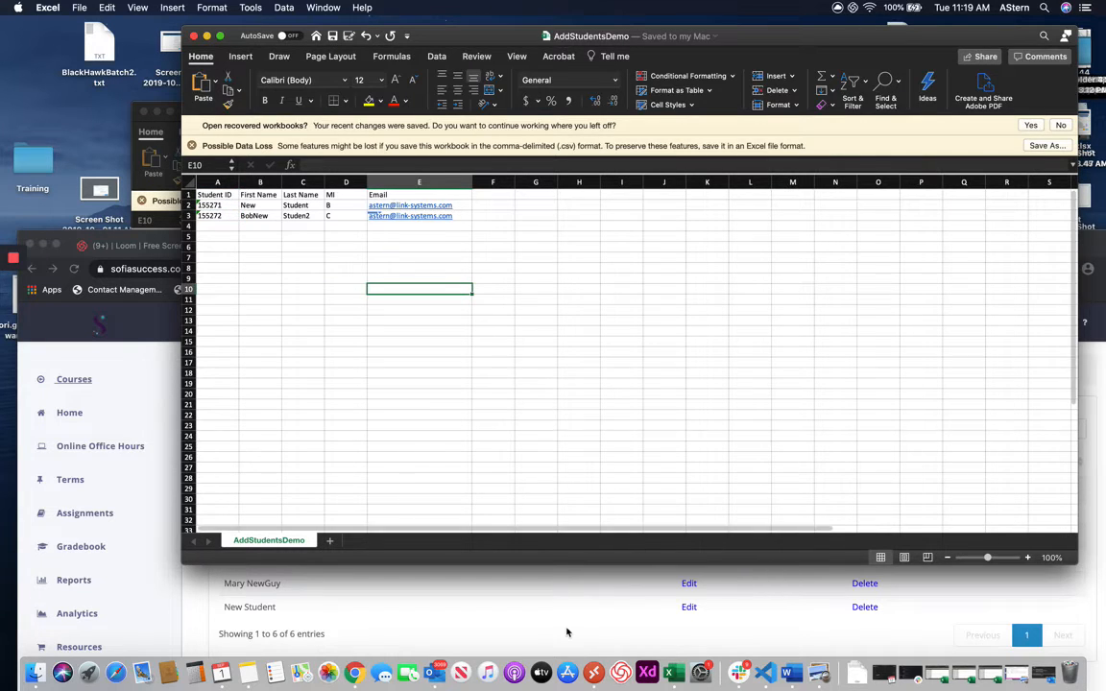
# - Return to Chrome, open the section's student import form, and position the browser window so the workbook's student rows stay uncovered
pyautogui.click(571, 631)
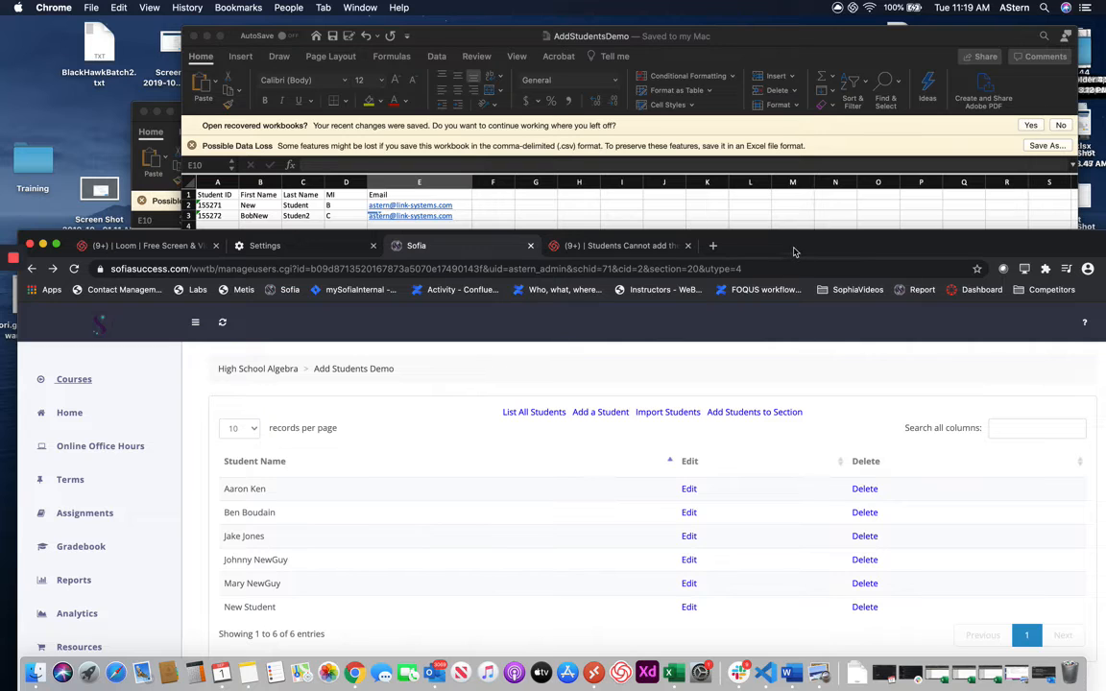
pyautogui.moveTo(718, 234); pyautogui.dragTo(710, 186)
pyautogui.click(781, 109)
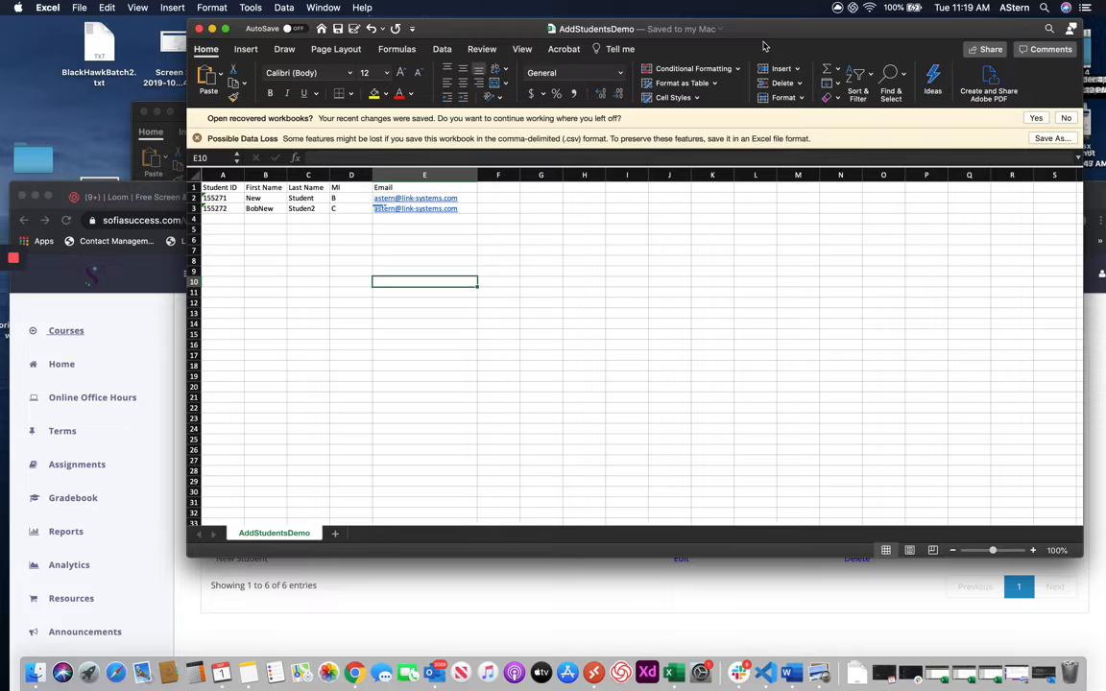
pyautogui.click(654, 624)
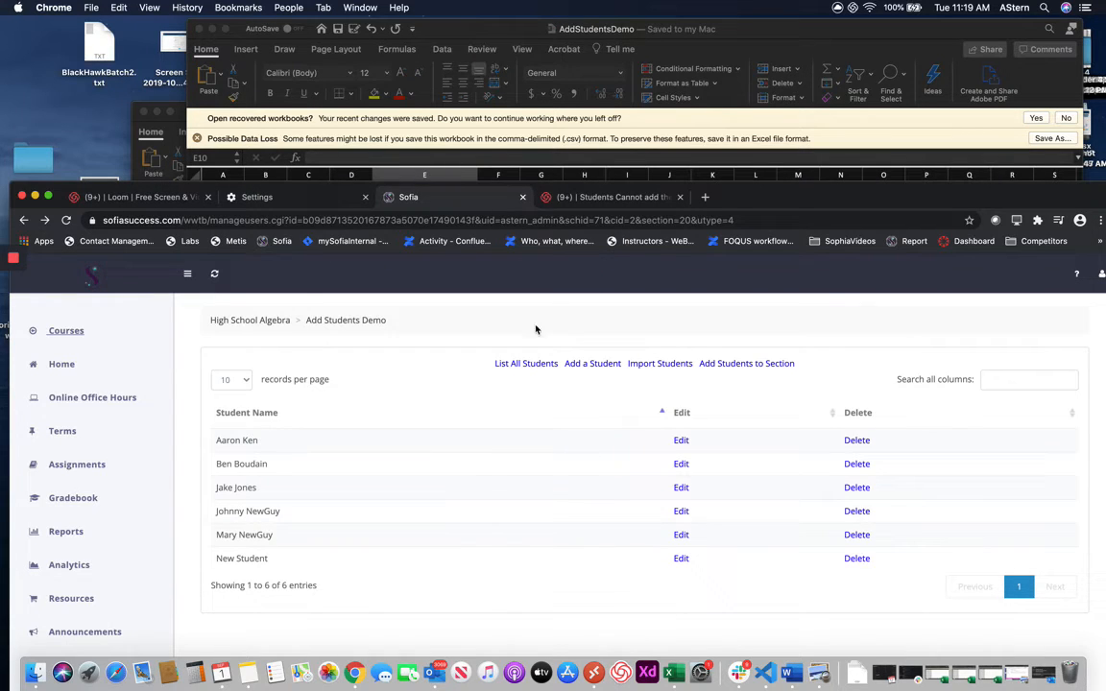
pyautogui.click(662, 365)
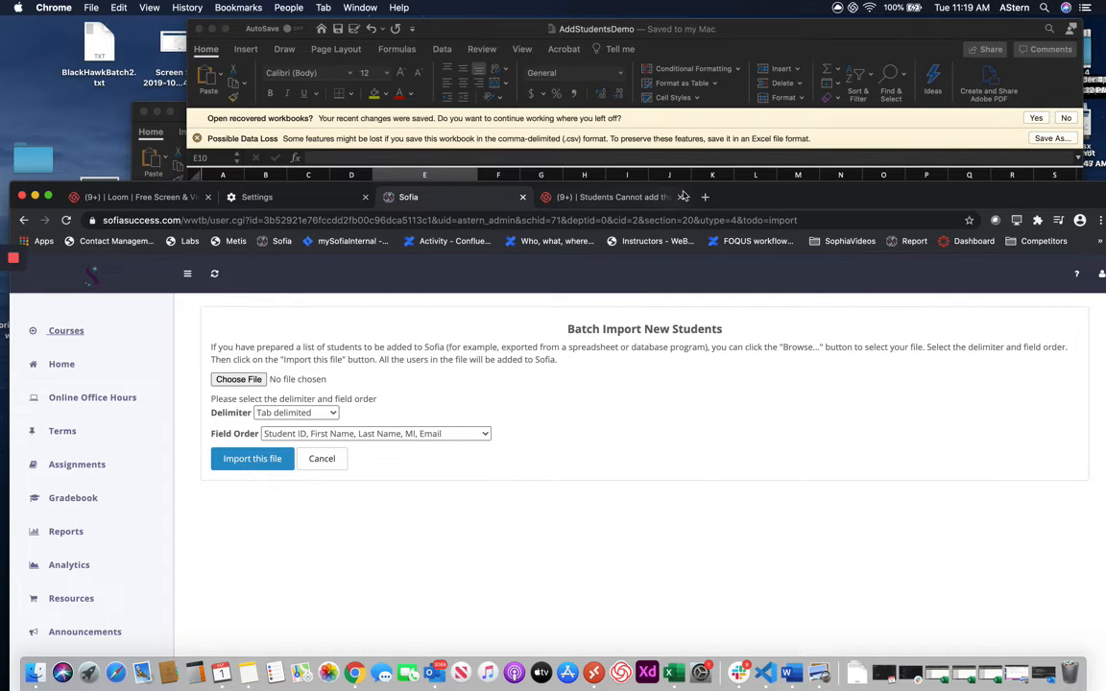
pyautogui.moveTo(770, 199); pyautogui.dragTo(764, 231)
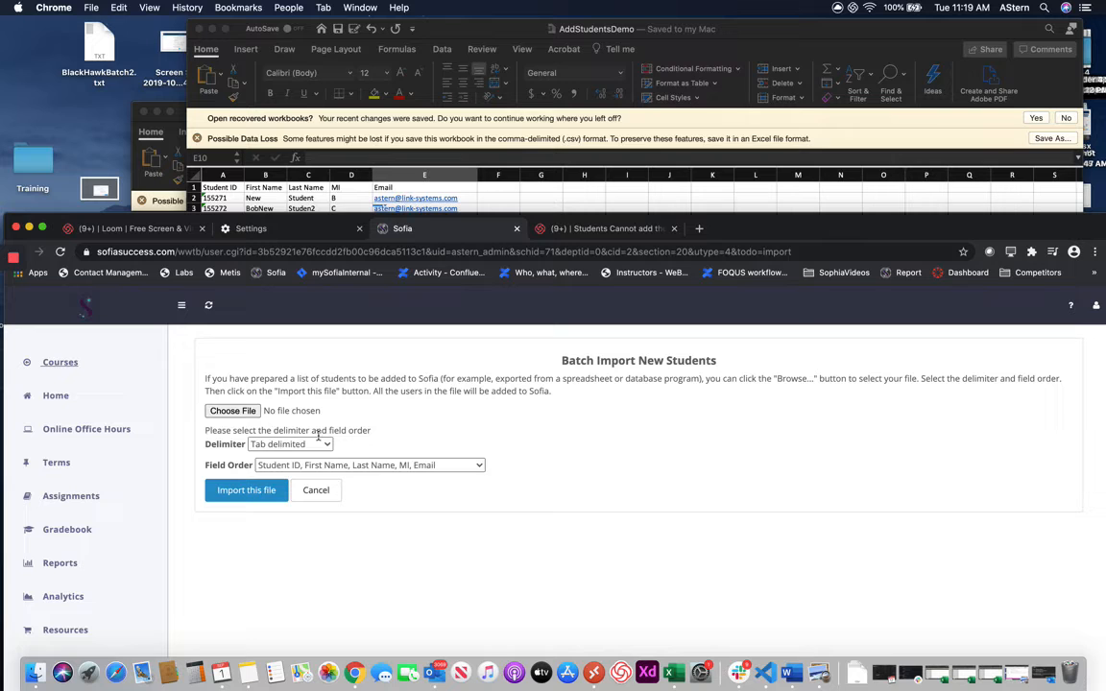
# - Import AddStudentsDemo.csv from the Documents folder into the section as a comma-delimited file
pyautogui.click(232, 410)
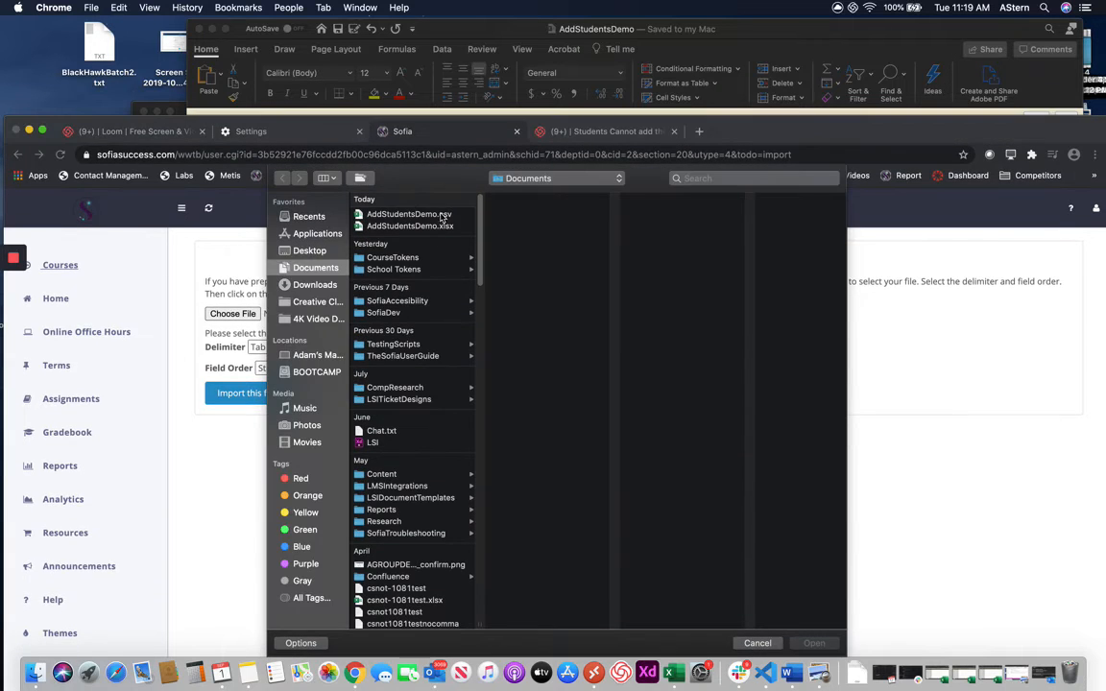
pyautogui.click(403, 214)
pyautogui.click(814, 644)
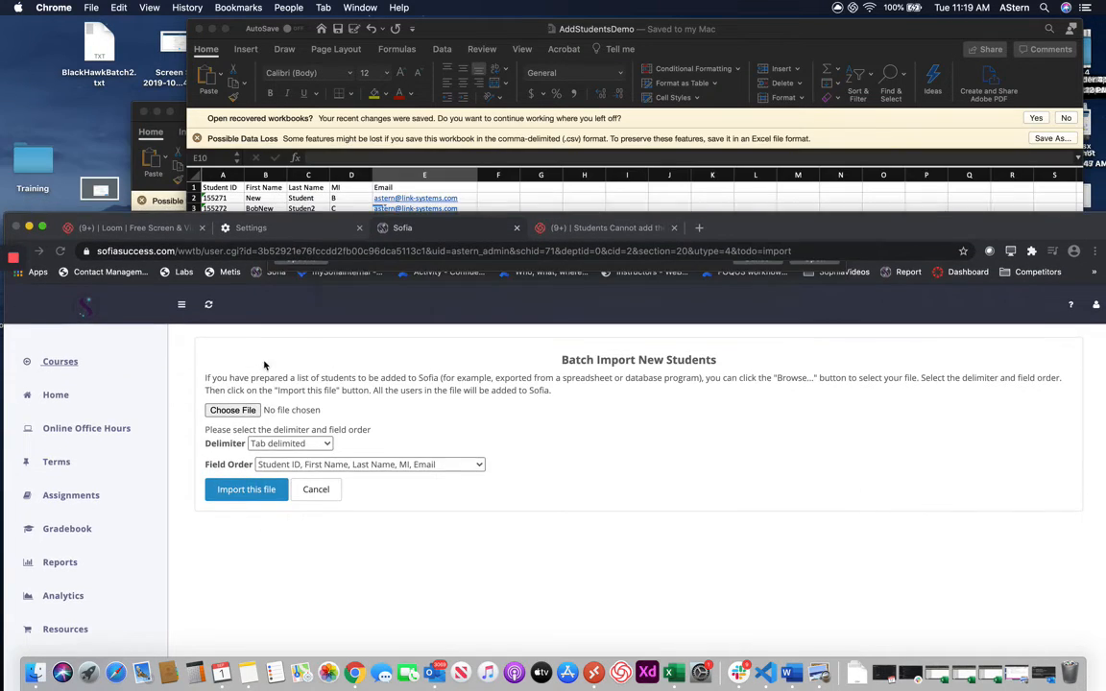
pyautogui.click(273, 443)
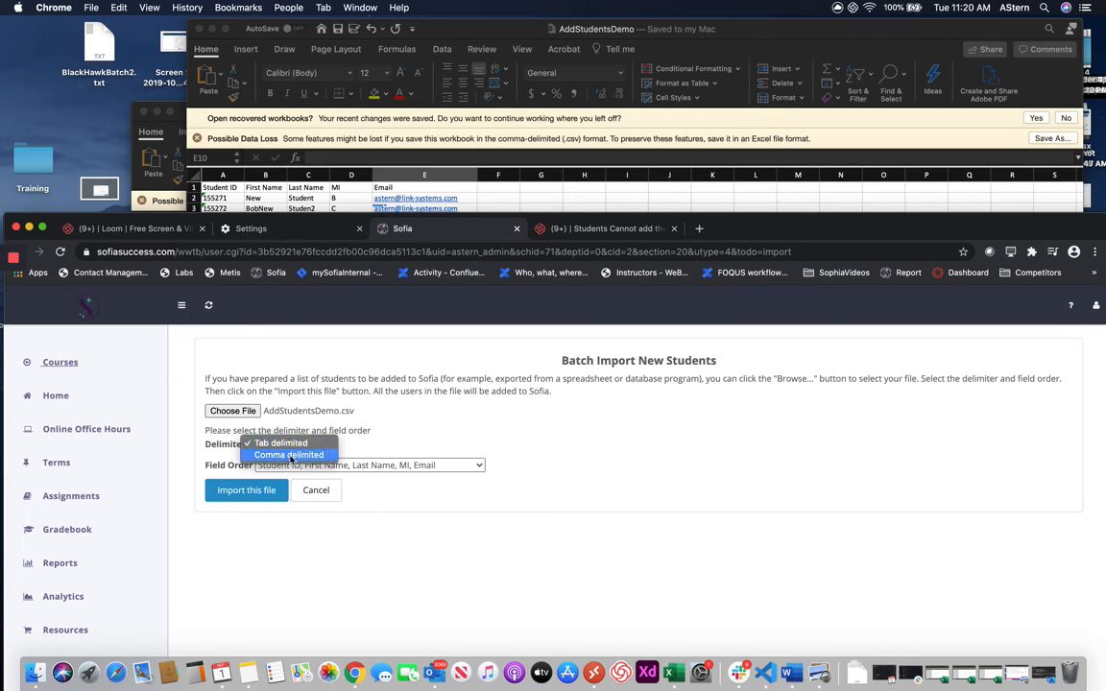
pyautogui.click(289, 456)
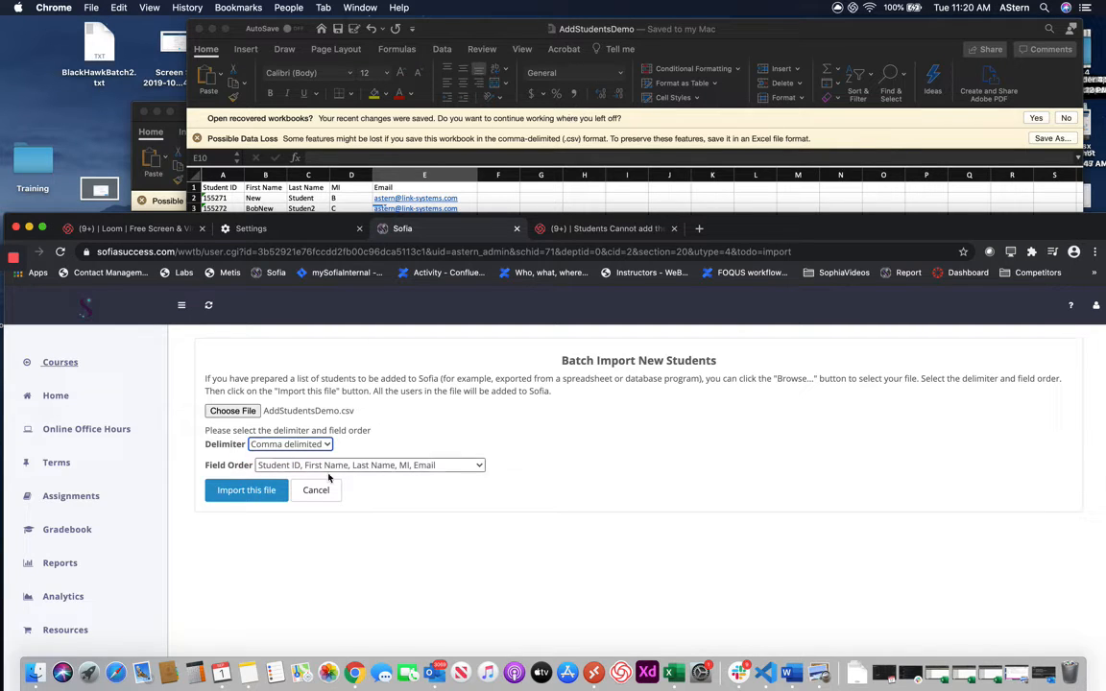
pyautogui.click(227, 495)
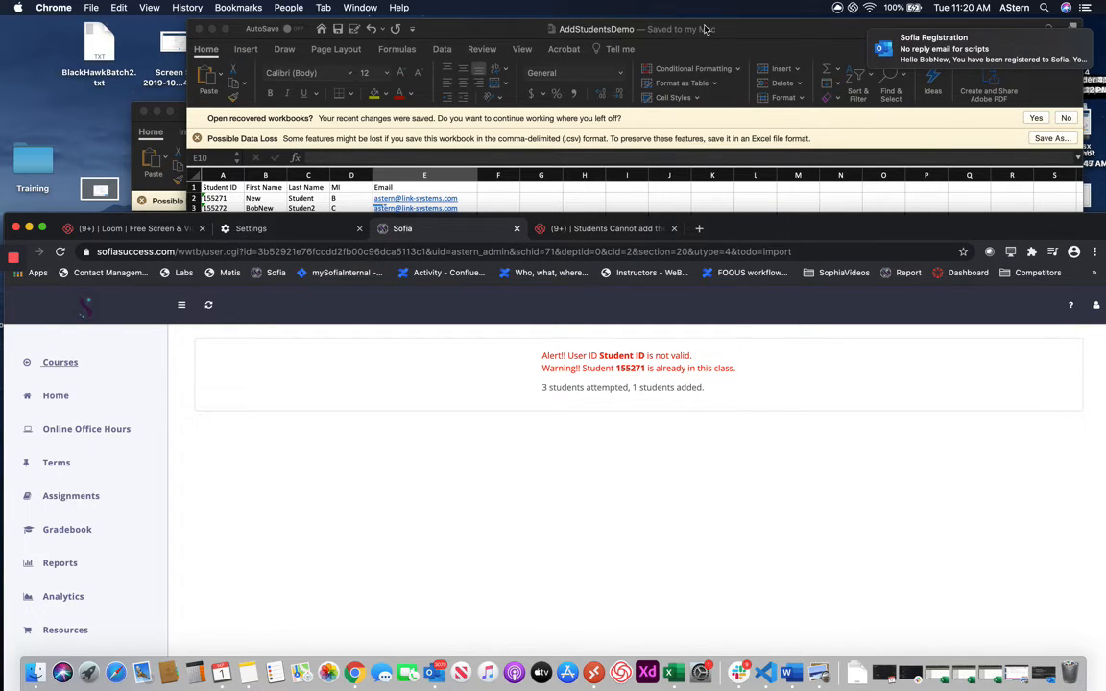
# - Compare the import results in Chrome with the student rows of the AddStudentsDemo workbook in Excel
pyautogui.click(770, 24)
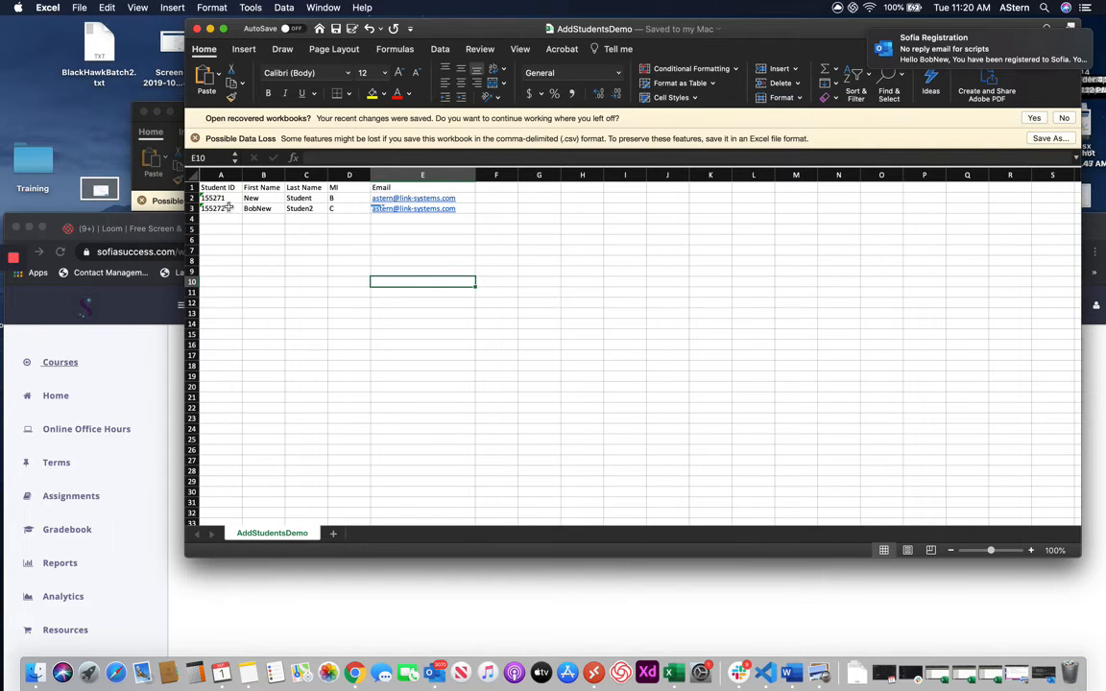
pyautogui.click(417, 586)
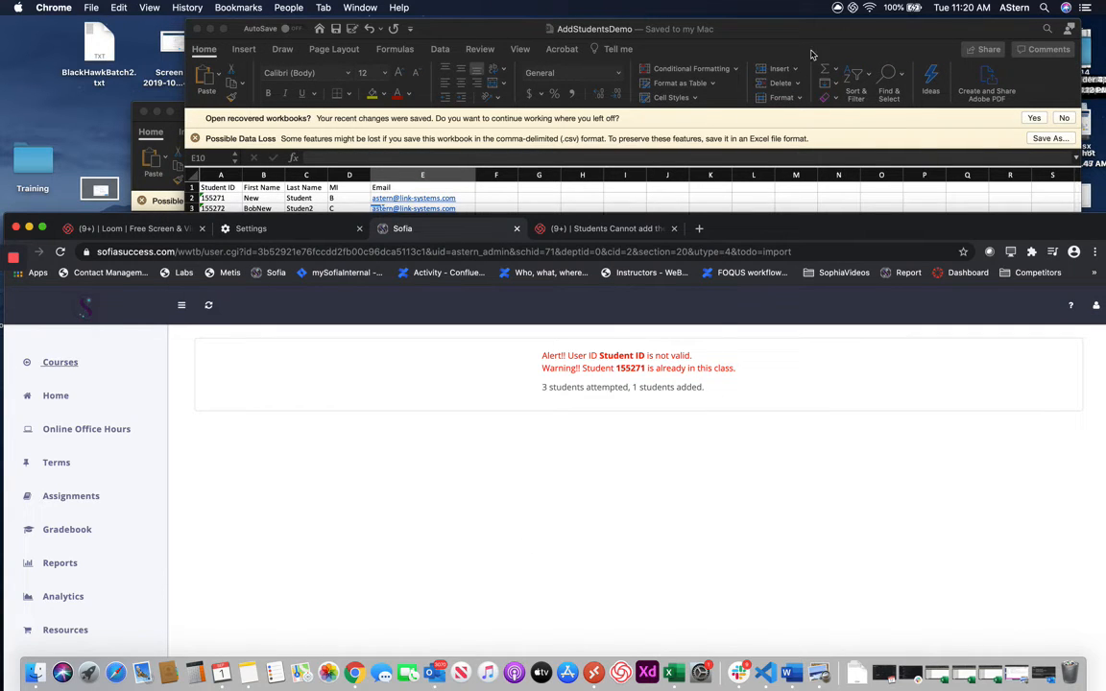
pyautogui.click(791, 87)
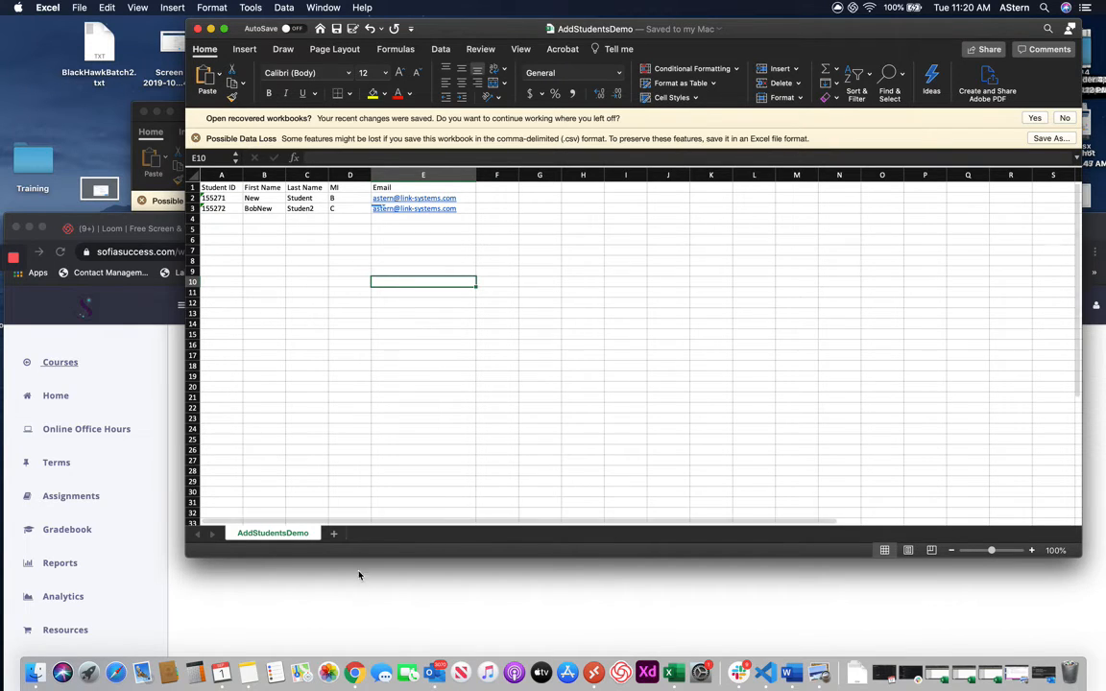
pyautogui.click(327, 566)
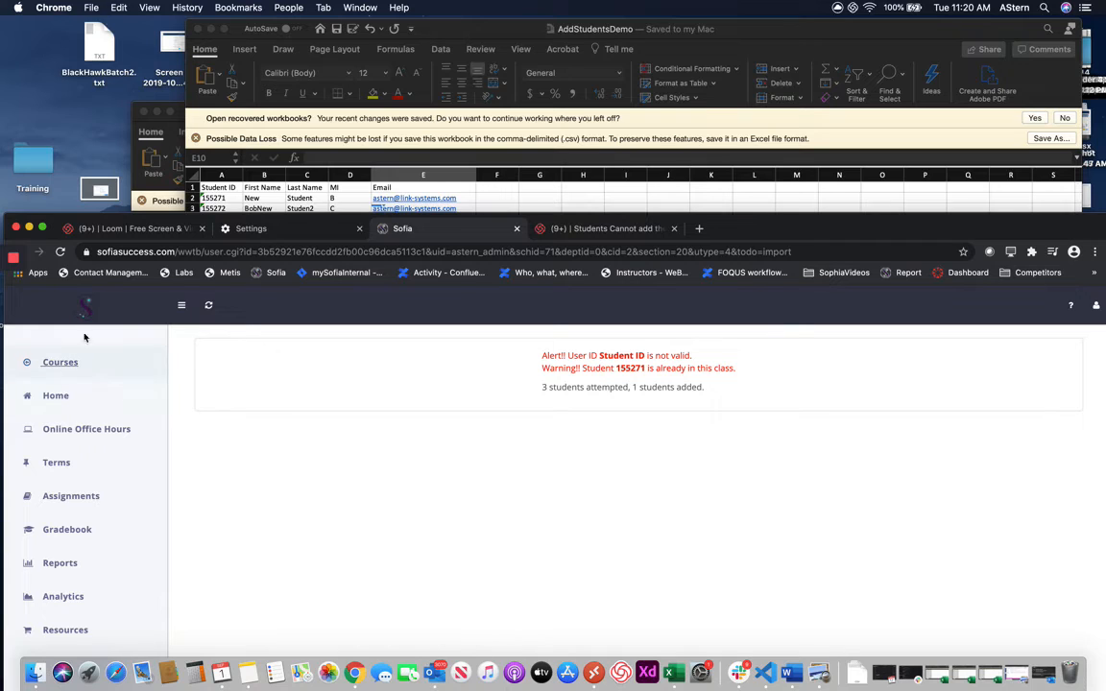
# - Cancel resubmitting the import form, go back to the Add Students Demo student list, and refresh it
pyautogui.click(60, 251)
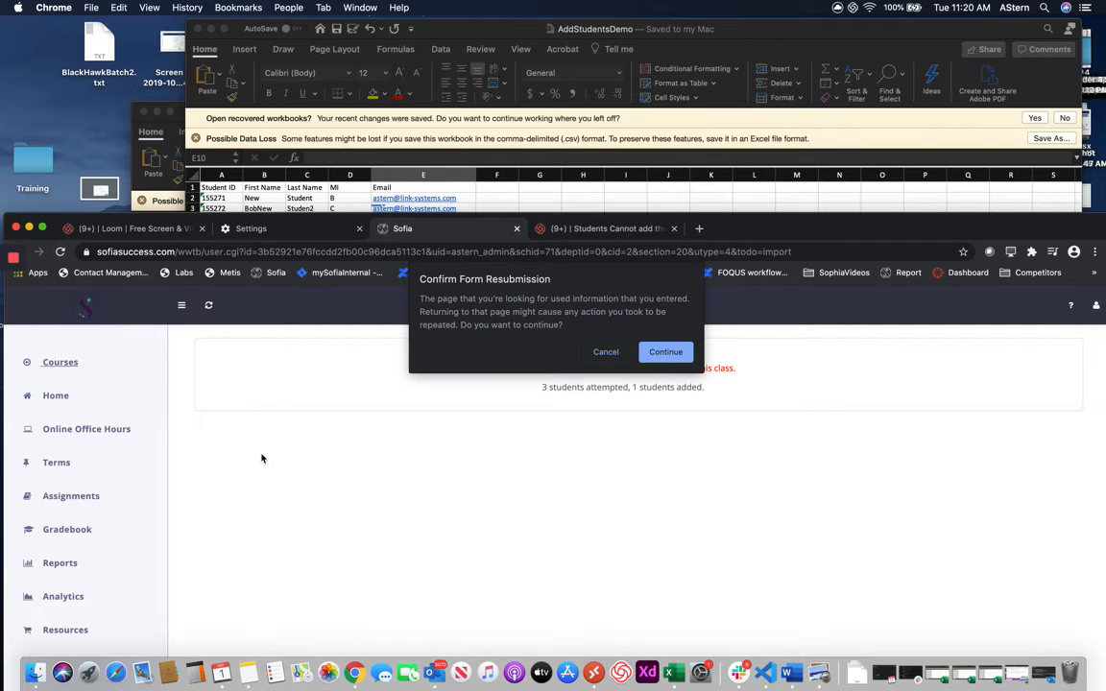
pyautogui.click(605, 352)
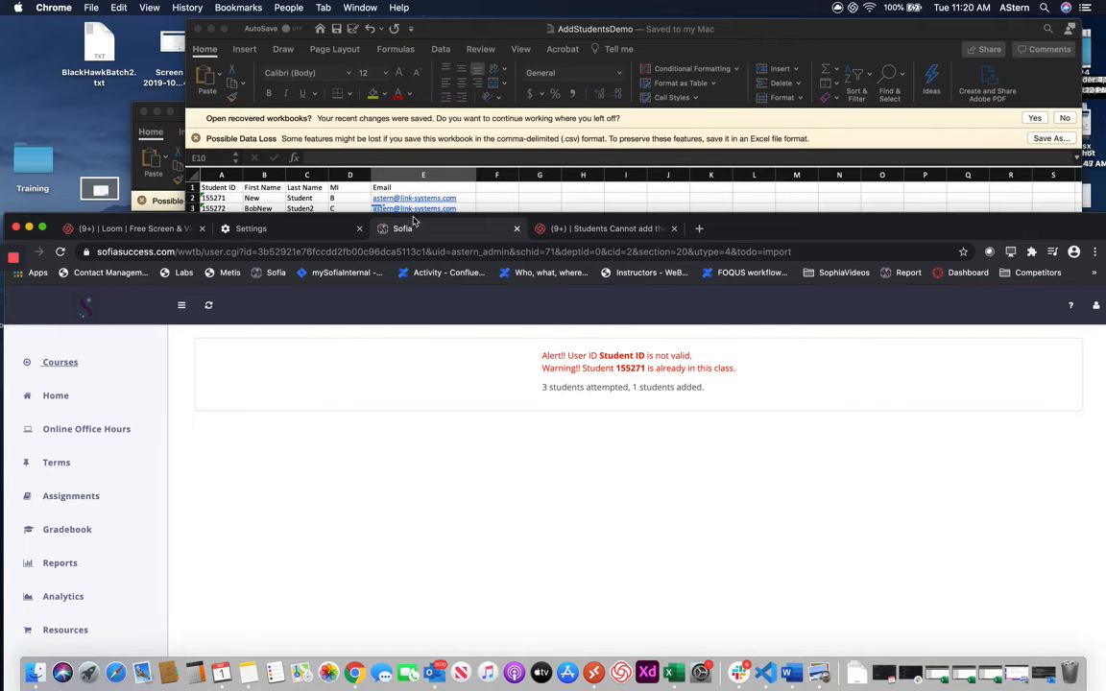
pyautogui.moveTo(776, 227); pyautogui.dragTo(797, 152)
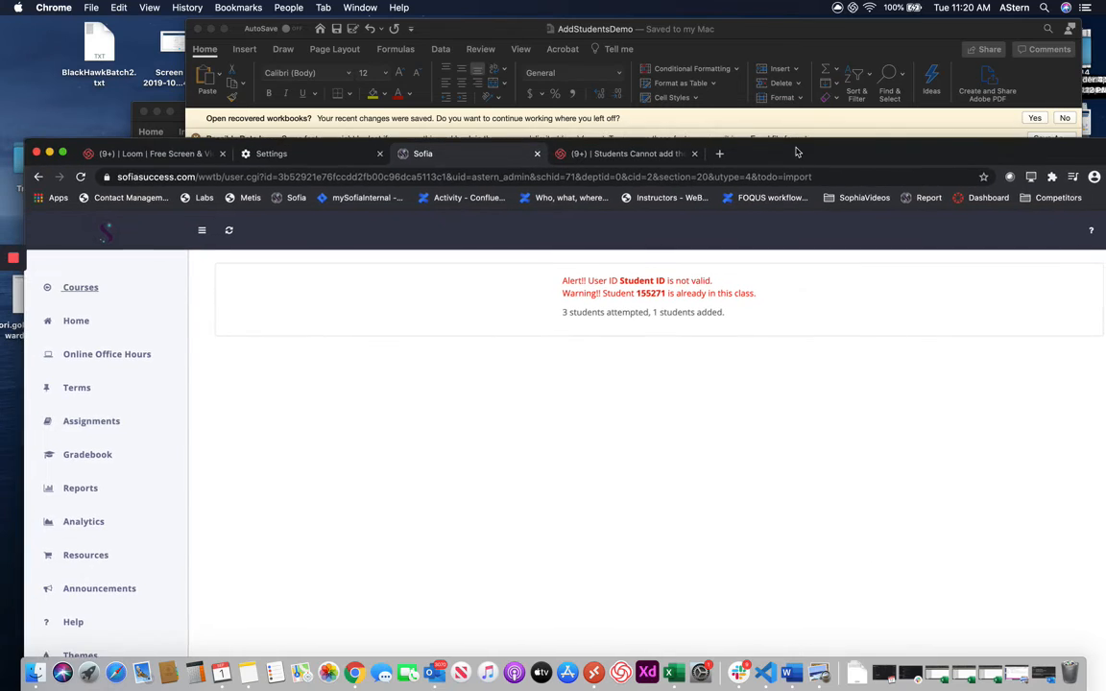
pyautogui.click(39, 177)
pyautogui.click(39, 178)
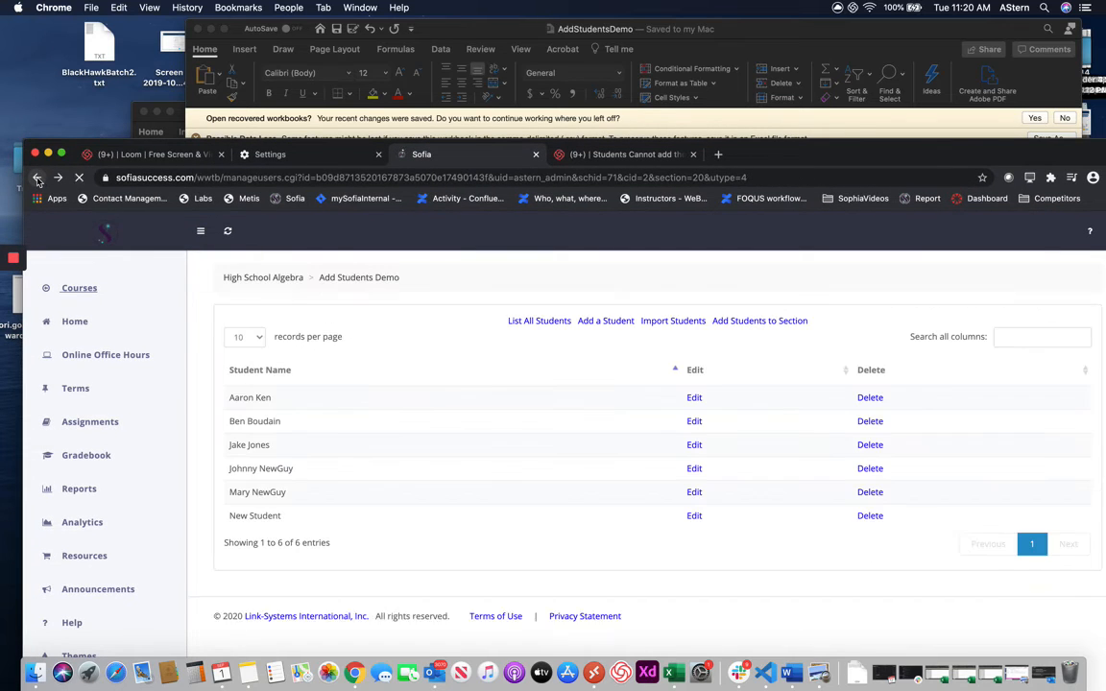
pyautogui.click(80, 179)
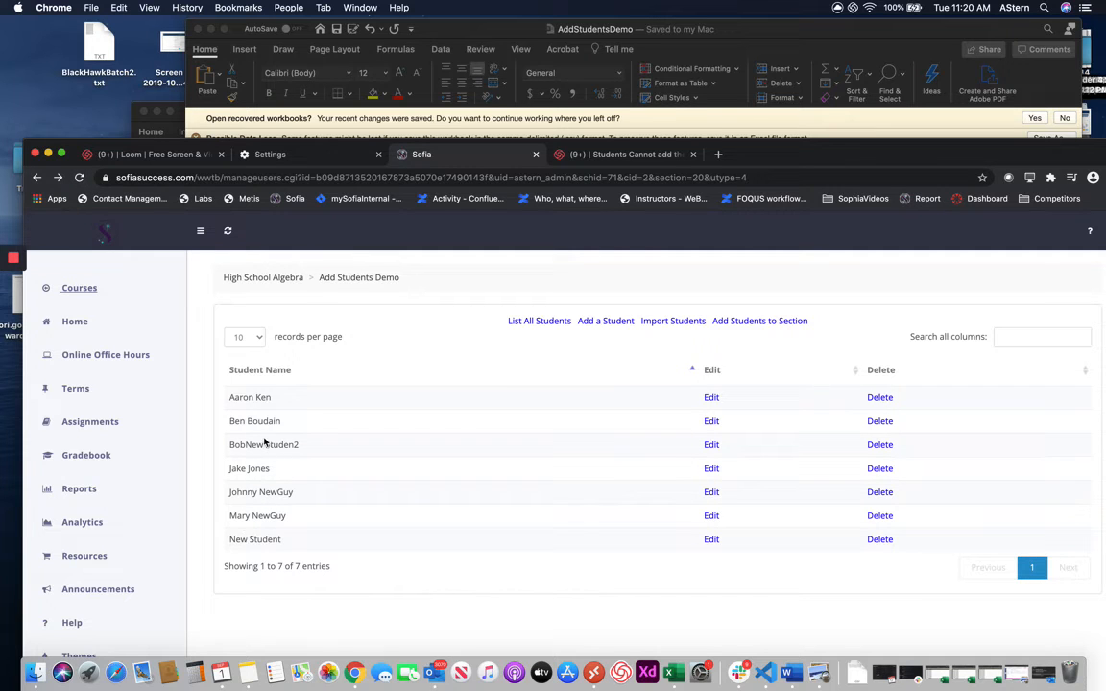
# - Move the Chrome window down to uncover the student rows in the AddStudentsDemo workbook
pyautogui.moveTo(776, 155); pyautogui.dragTo(751, 246)
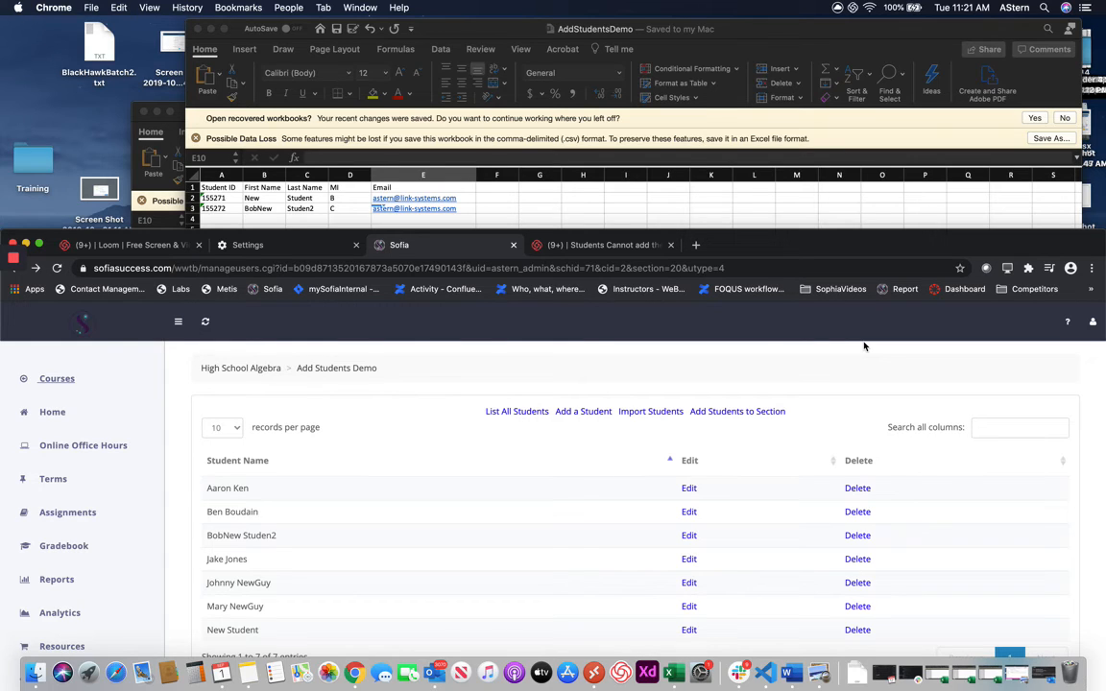
pyautogui.moveTo(12, 286)
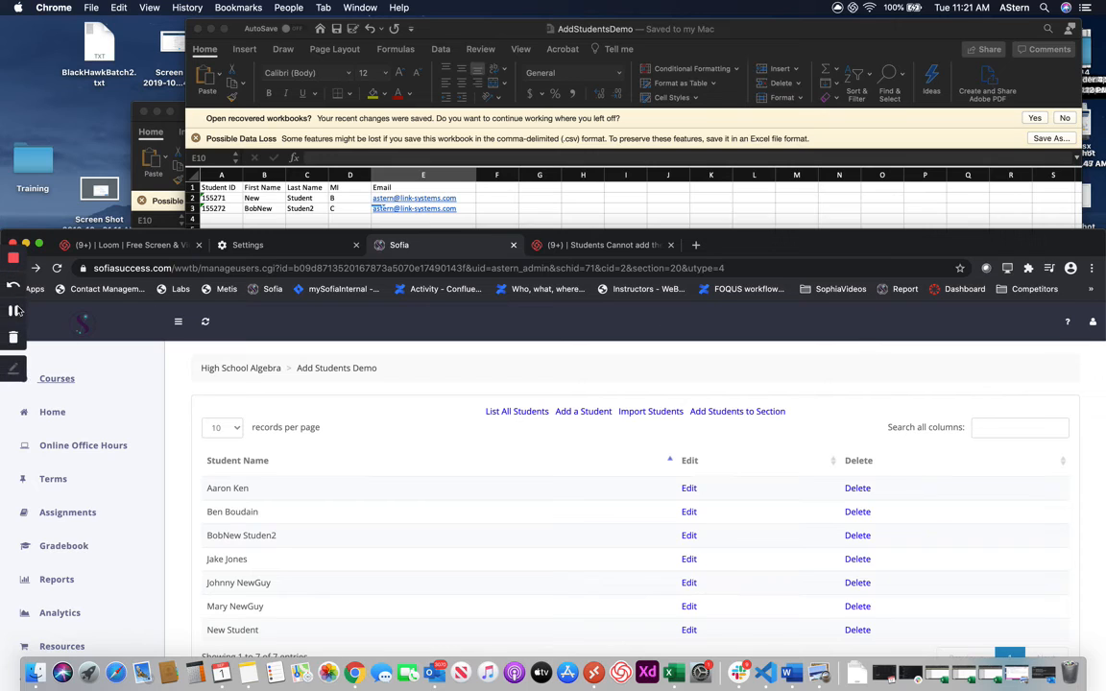
pyautogui.click(13, 310)
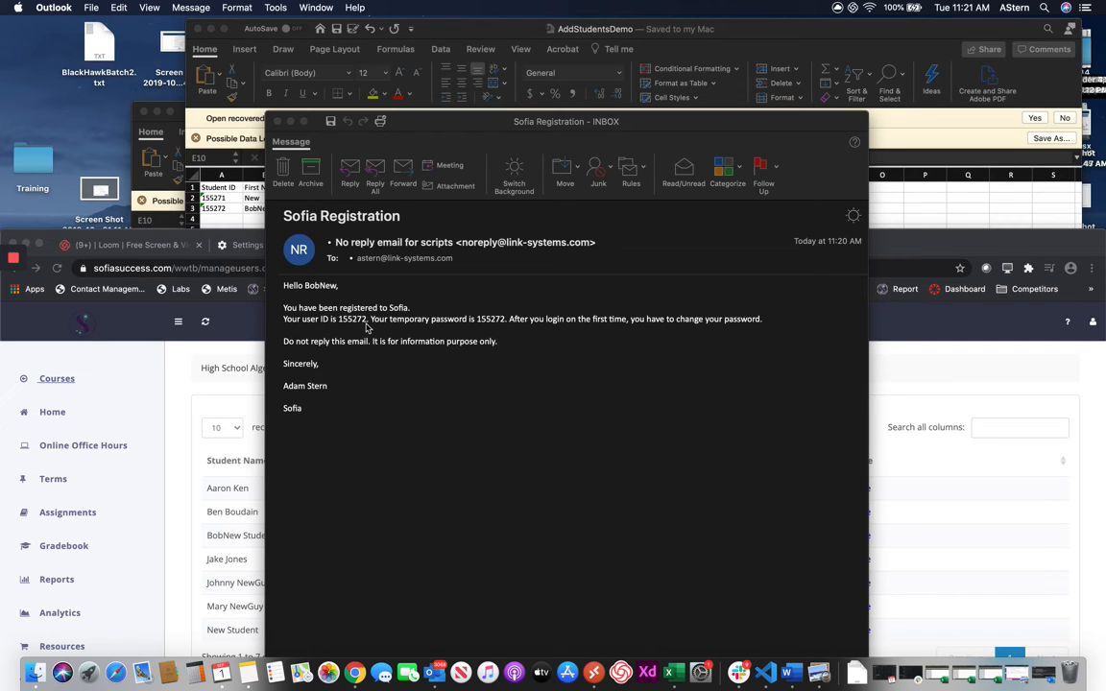
# - Review the Sofia Registration email in Outlook and move its window down, clear of the workbook and most of the student list
pyautogui.moveTo(662, 126); pyautogui.dragTo(800, 60)
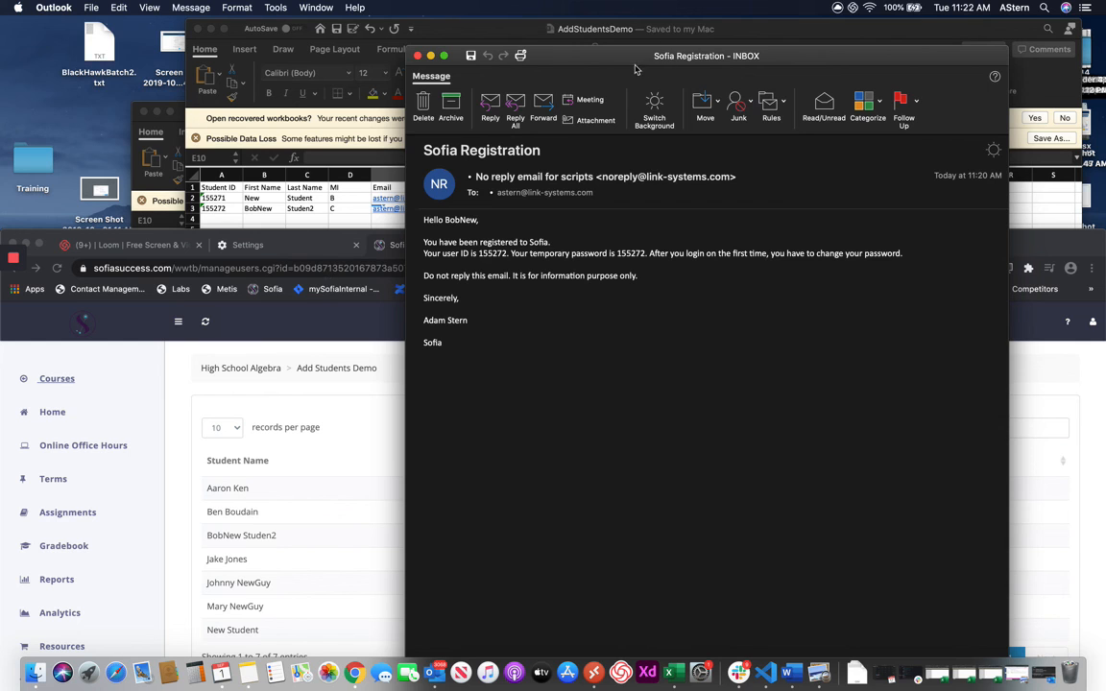
pyautogui.moveTo(554, 50); pyautogui.dragTo(708, 499)
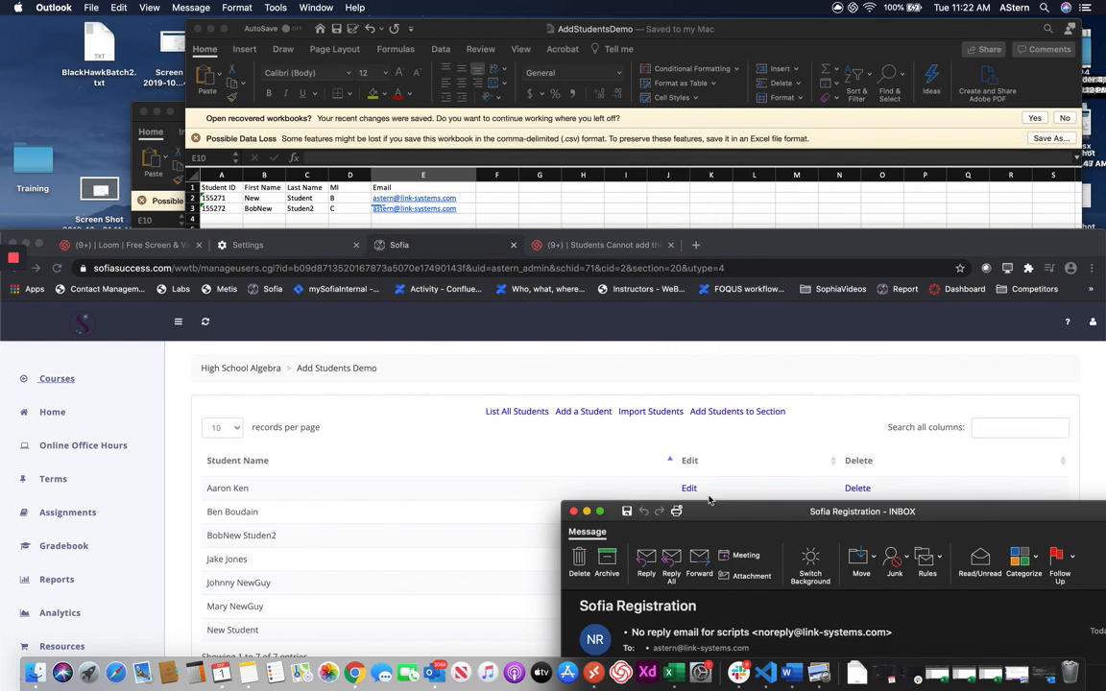
pyautogui.moveTo(5, 263)
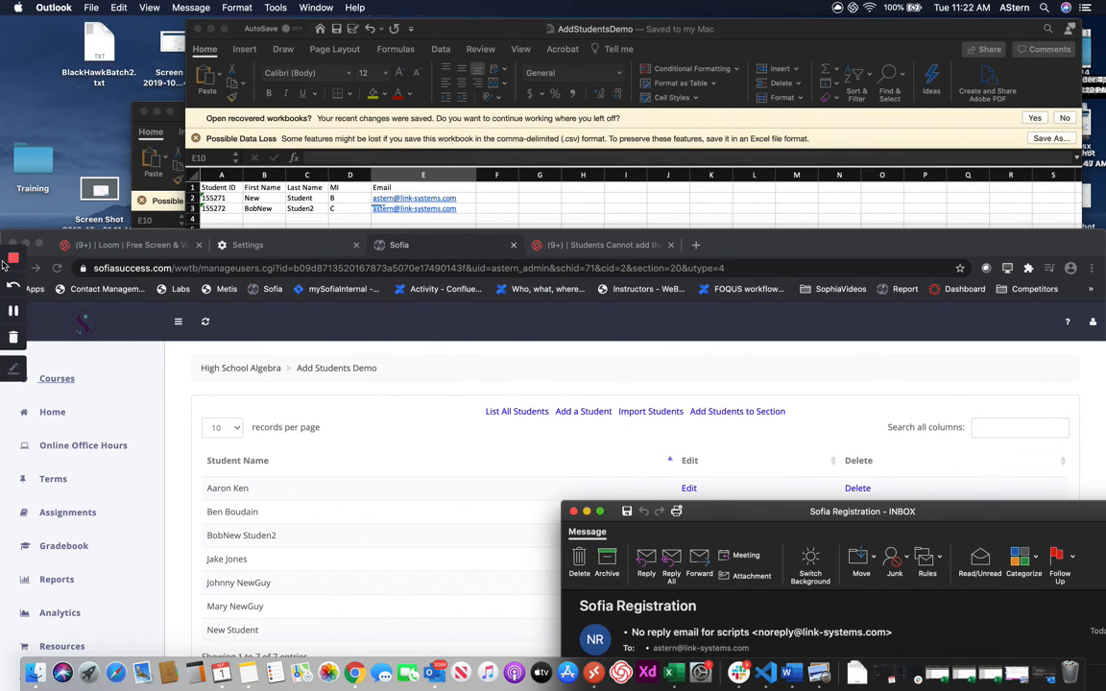